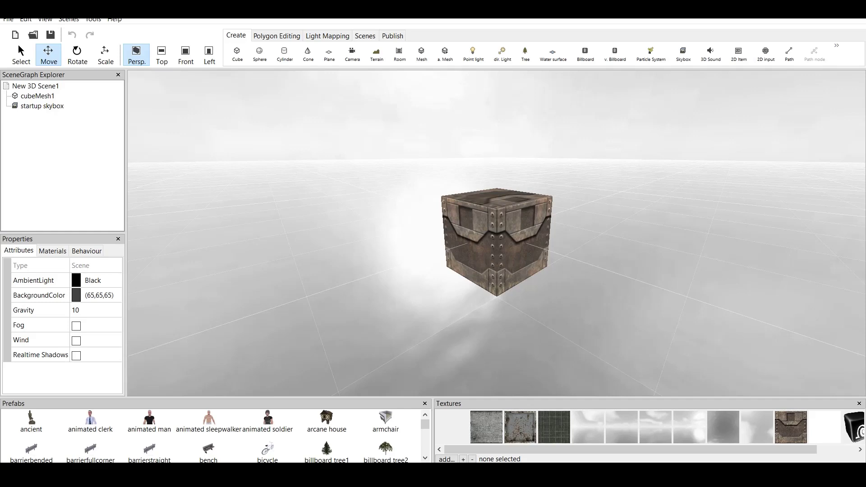
pyautogui.moveTo(496, 233); pyautogui.dragTo(541, 244)
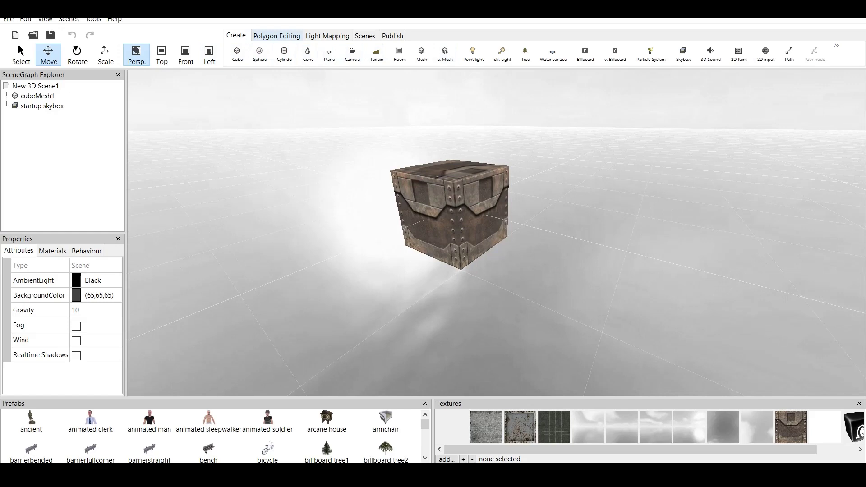
pyautogui.click(277, 36)
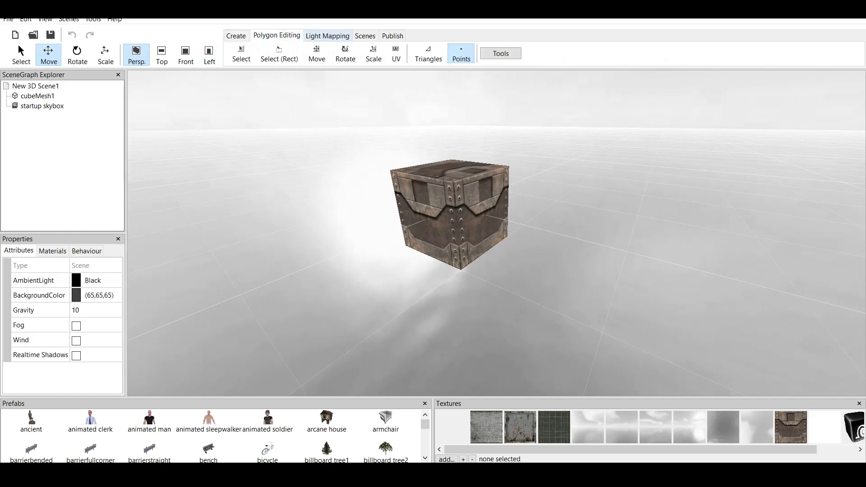
pyautogui.click(328, 36)
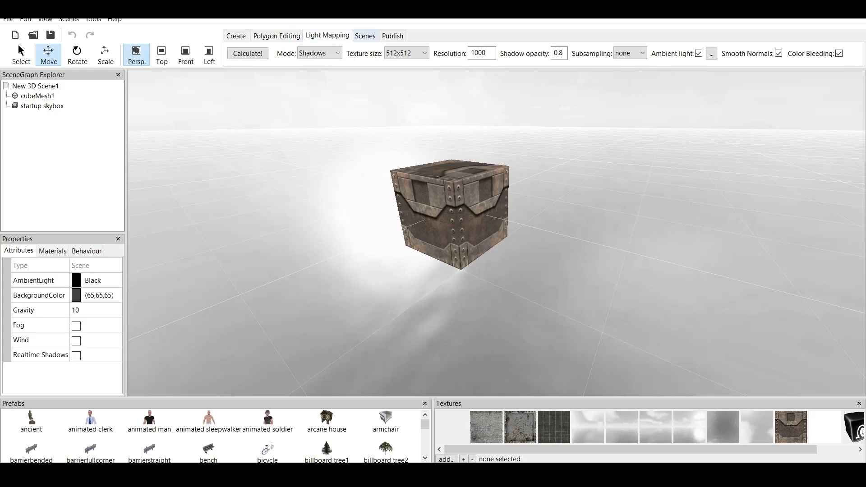
pyautogui.click(365, 35)
pyautogui.click(392, 36)
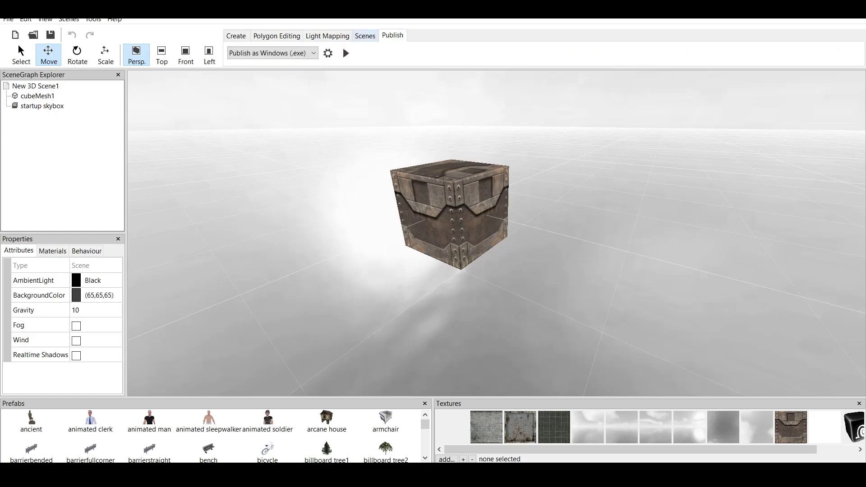
# Step: Rename the current 3D scene to SceneMenu in its scene settings
pyautogui.click(365, 35)
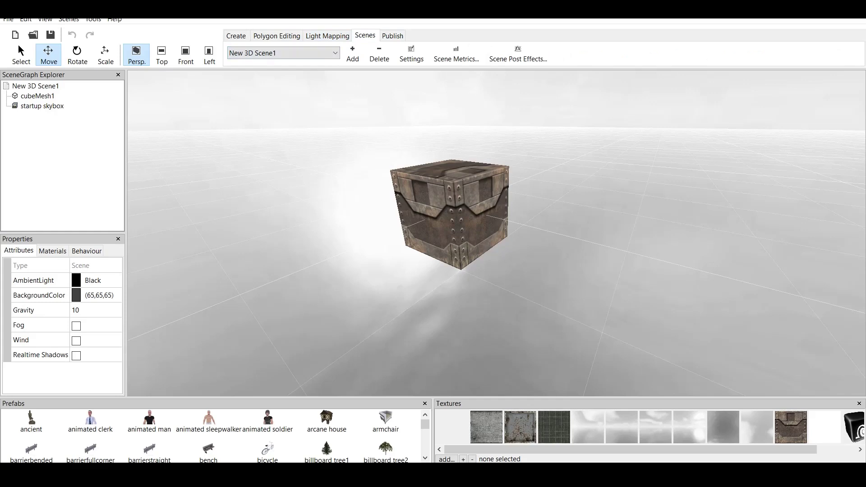
pyautogui.click(35, 86)
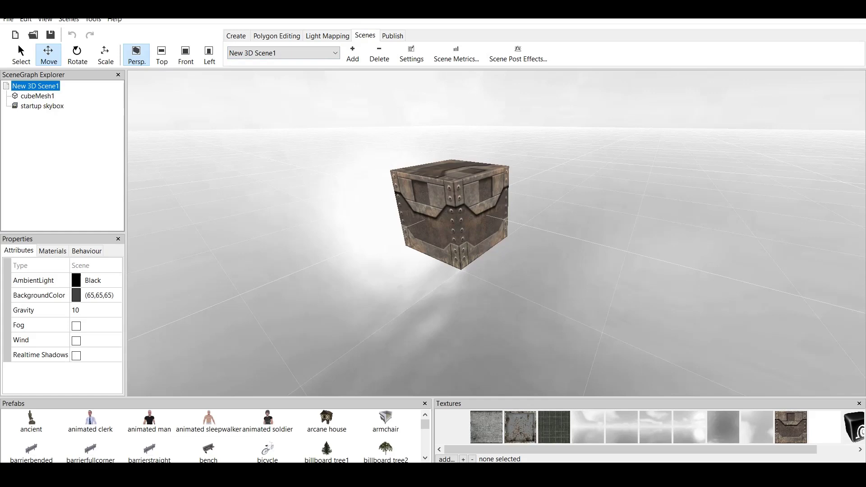
pyautogui.click(37, 96)
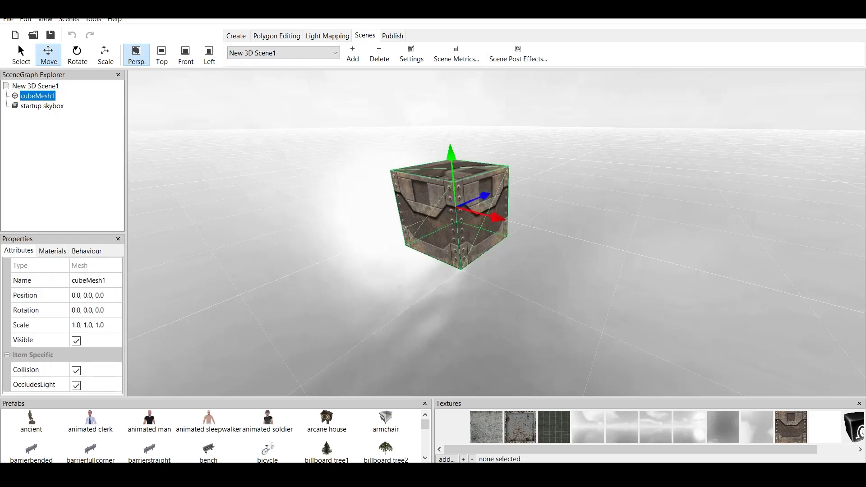
pyautogui.click(42, 106)
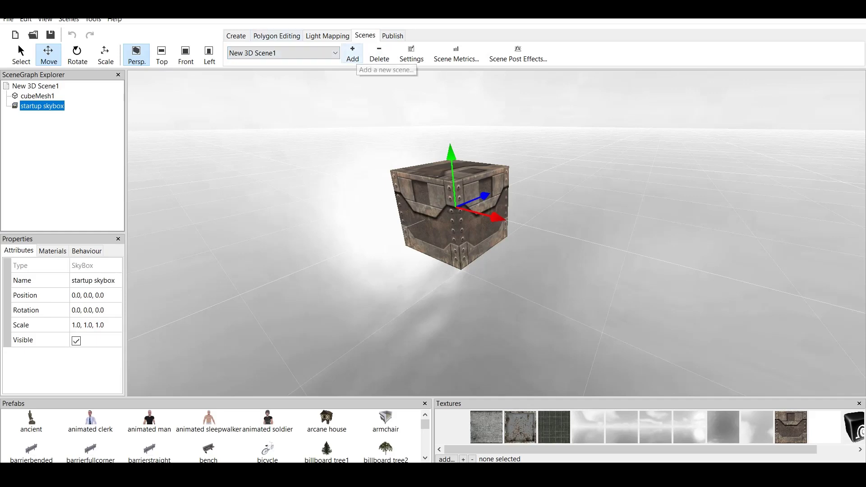
pyautogui.click(411, 54)
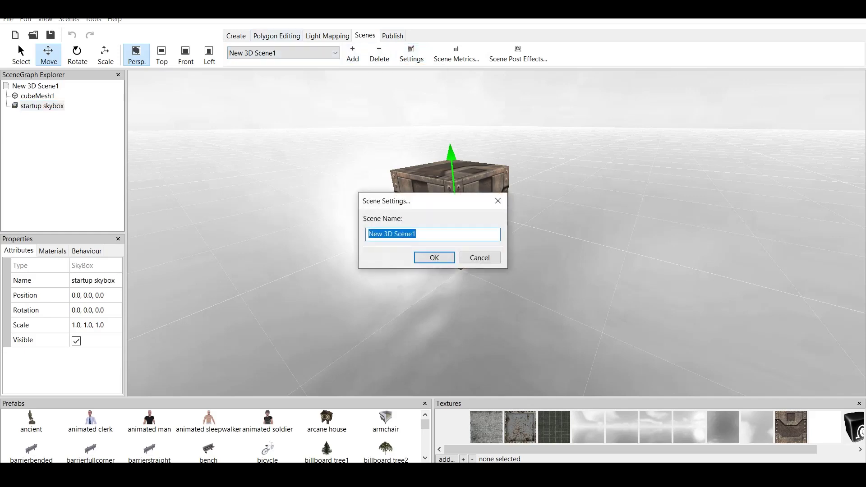
pyautogui.write('Sc')
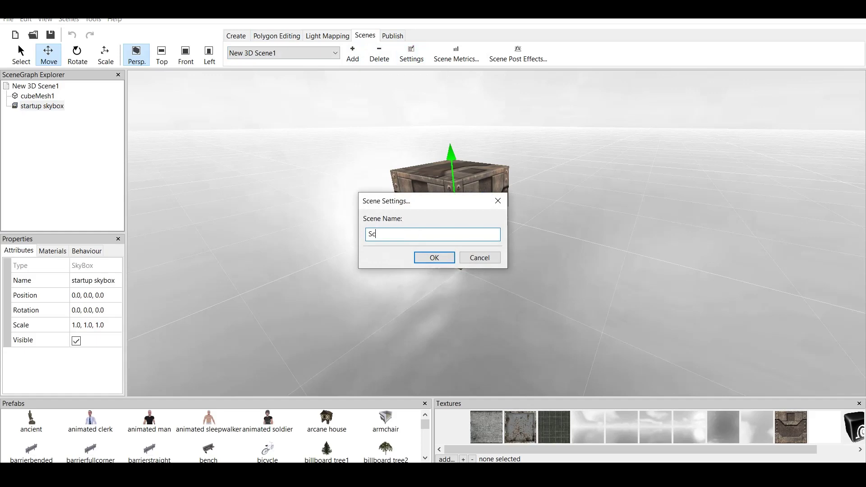
pyautogui.write('eneMenu')
pyautogui.press('Return')
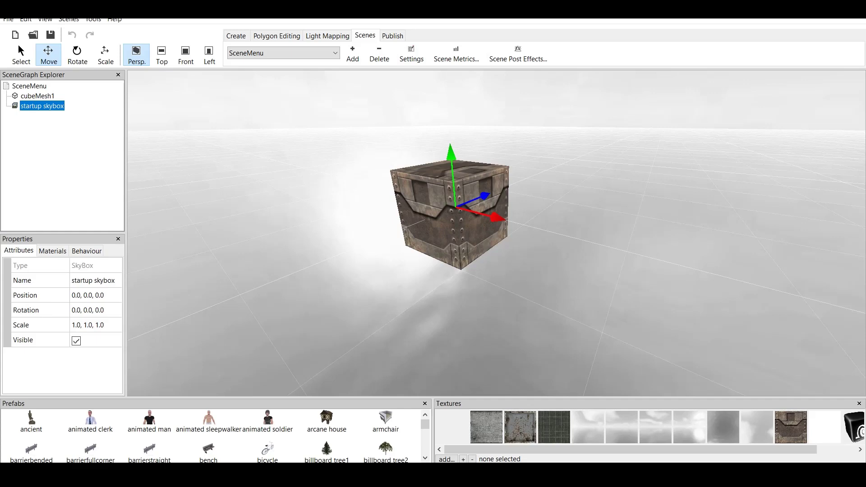
# Step: Add a new 3D scene named Scene1 to the project
pyautogui.scroll(2, 496, 233)
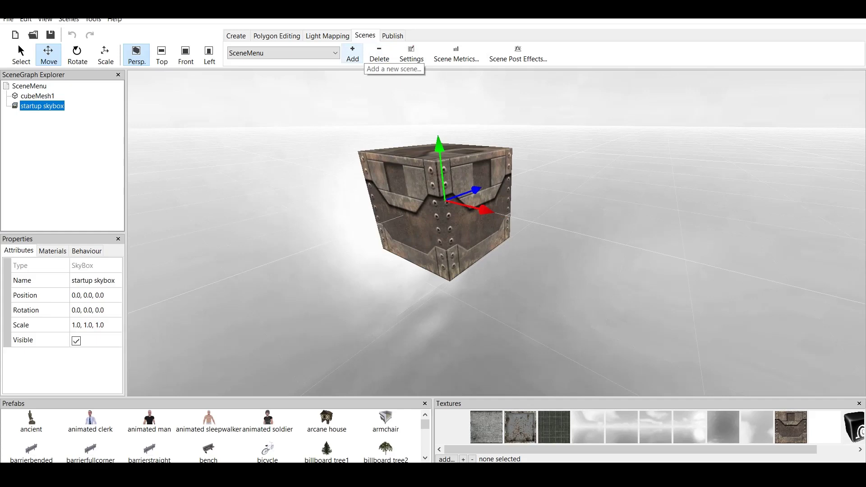
pyautogui.click(352, 53)
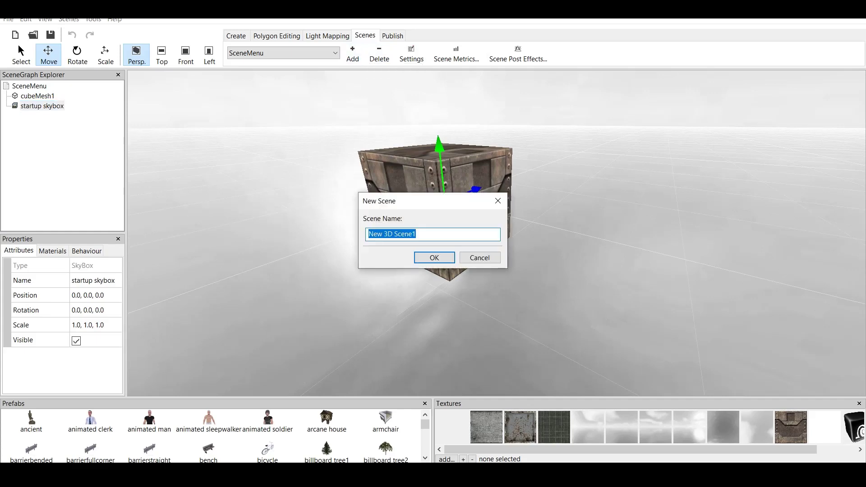
pyautogui.write('Sc')
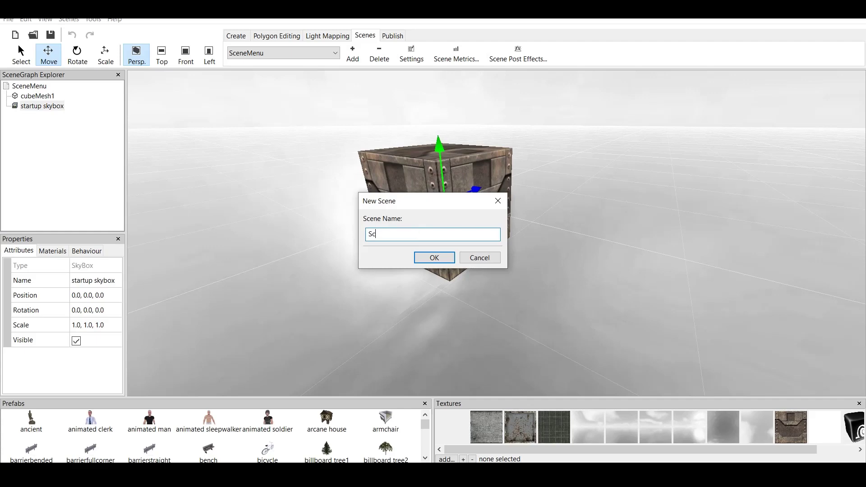
pyautogui.write('ene1')
pyautogui.press('Return')
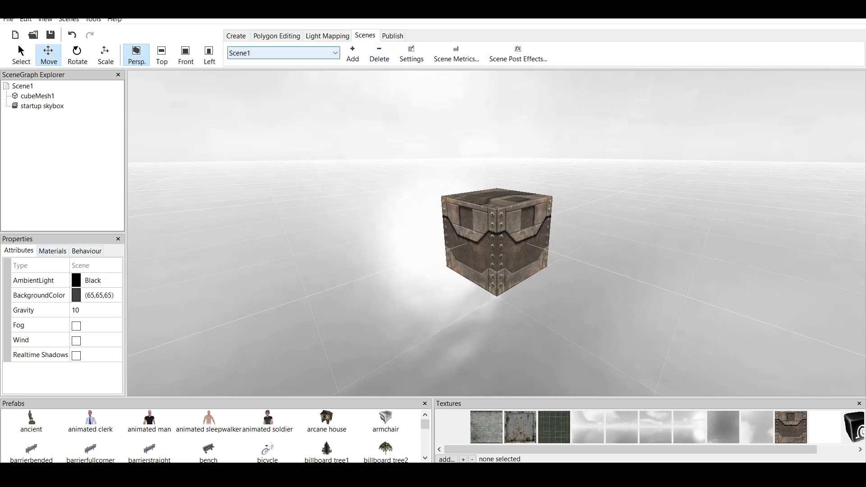
# Step: Switch back to the SceneMenu scene and test the published Windows application, closing the test window when done
pyautogui.click(284, 53)
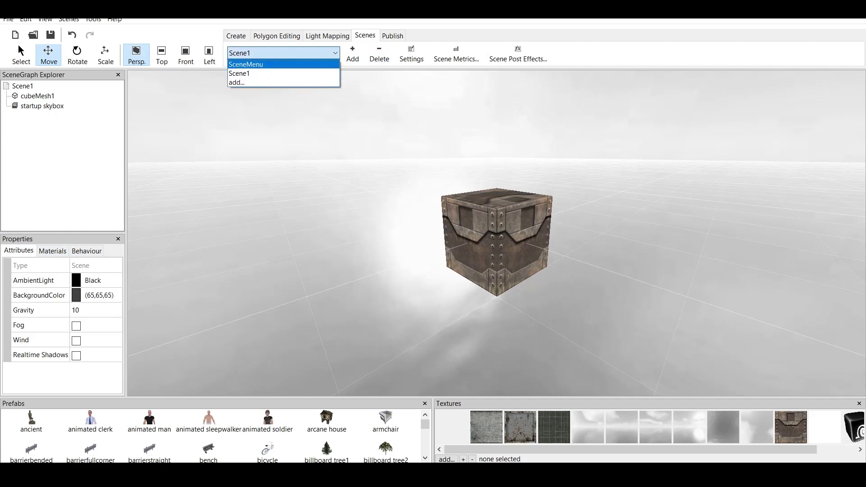
pyautogui.press('Return')
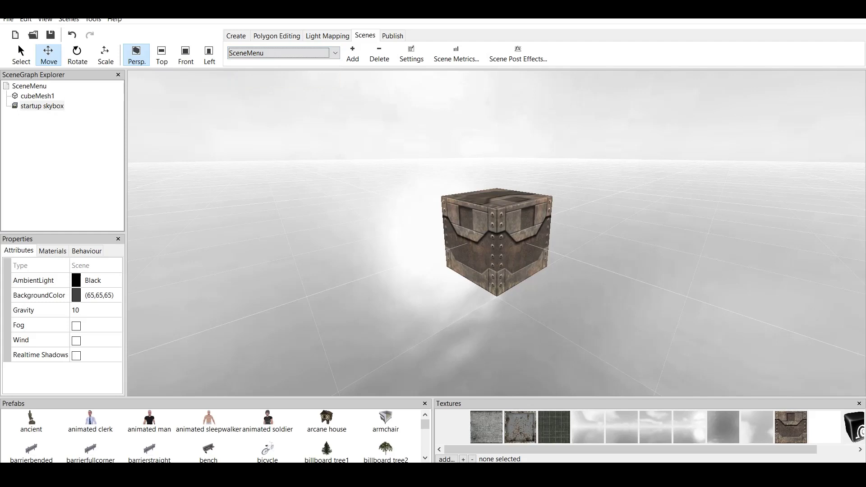
pyautogui.click(391, 36)
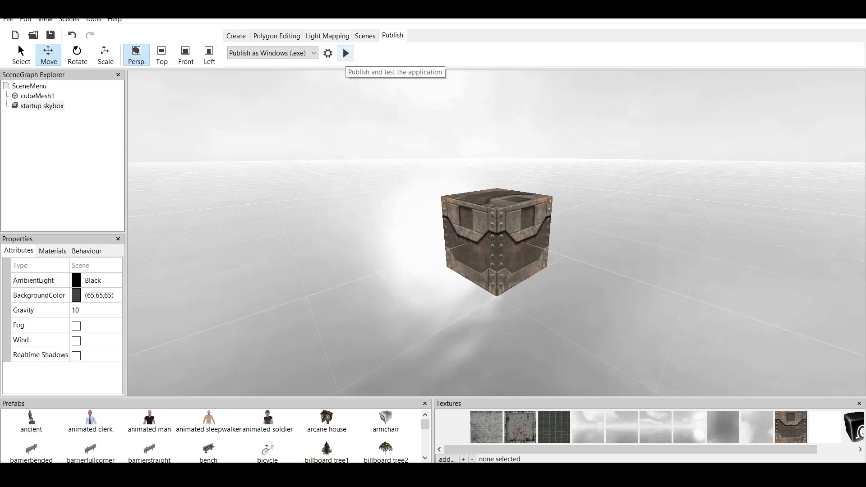
pyautogui.click(344, 50)
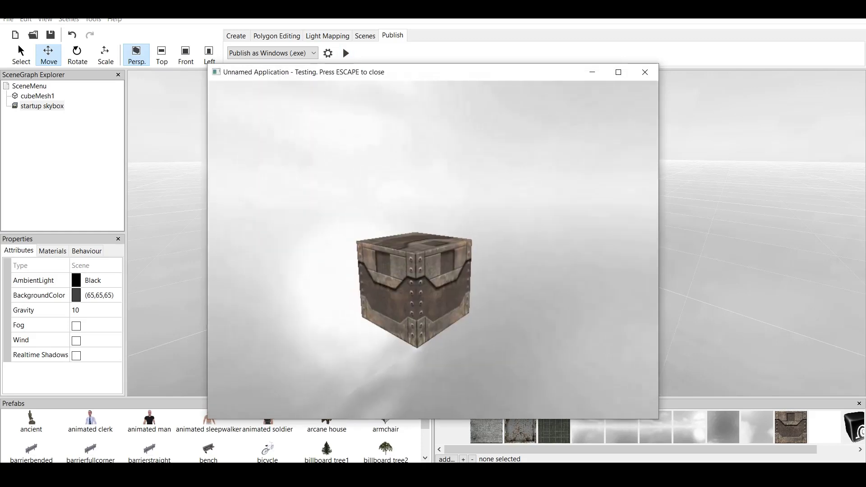
pyautogui.press('Escape')
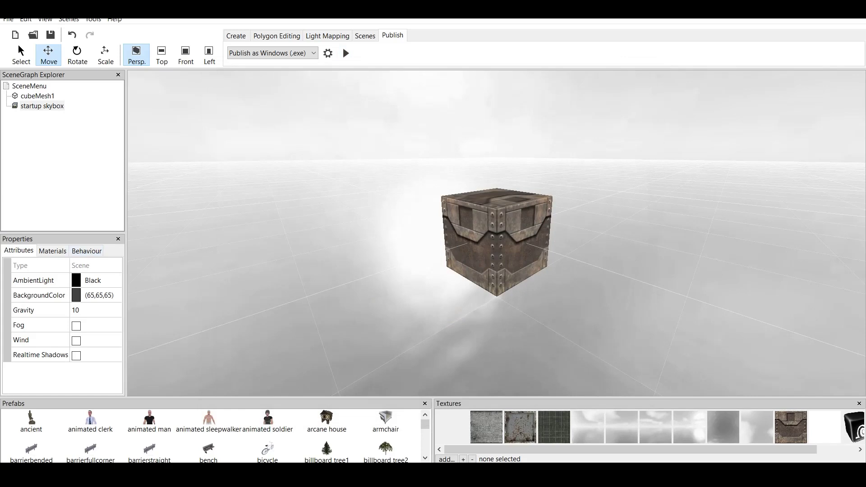
pyautogui.click(365, 36)
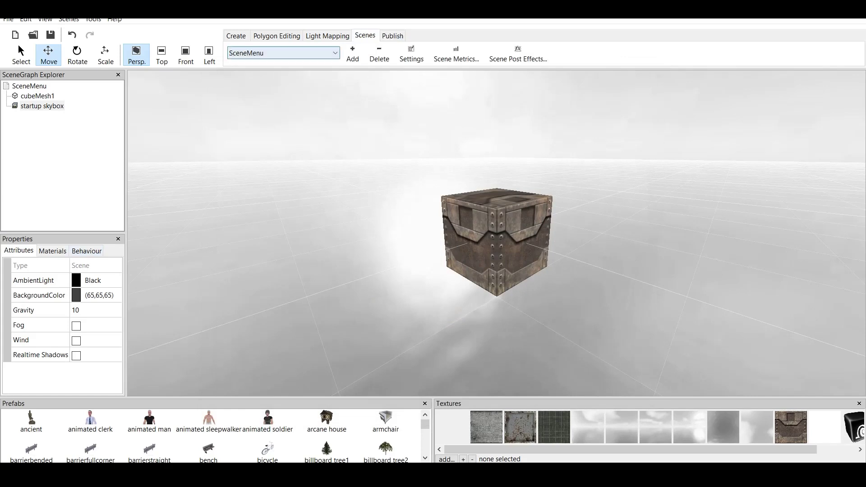
pyautogui.click(284, 53)
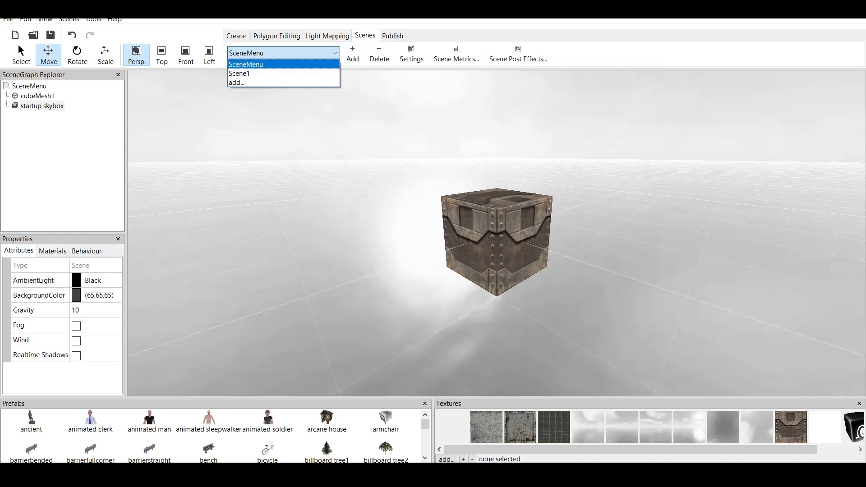
pyautogui.press('Escape')
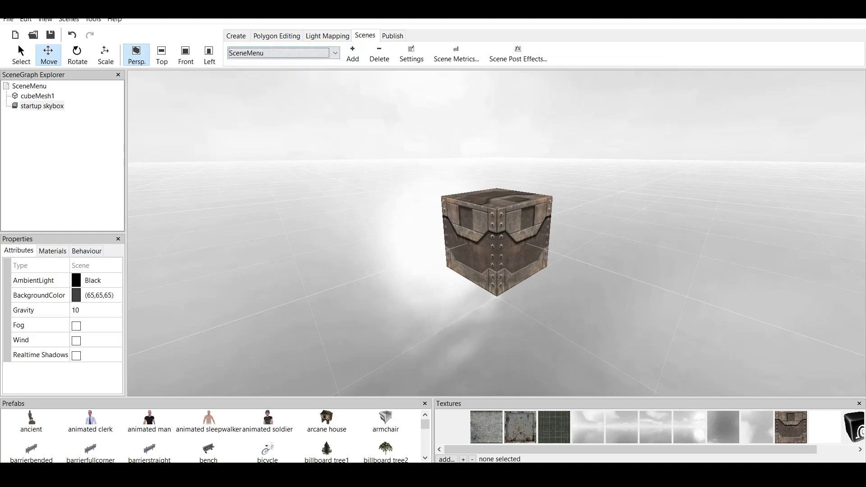
# Step: Add the event-triggered behaviour "When a key is pressed do something" to the SceneMenu scene
pyautogui.click(86, 251)
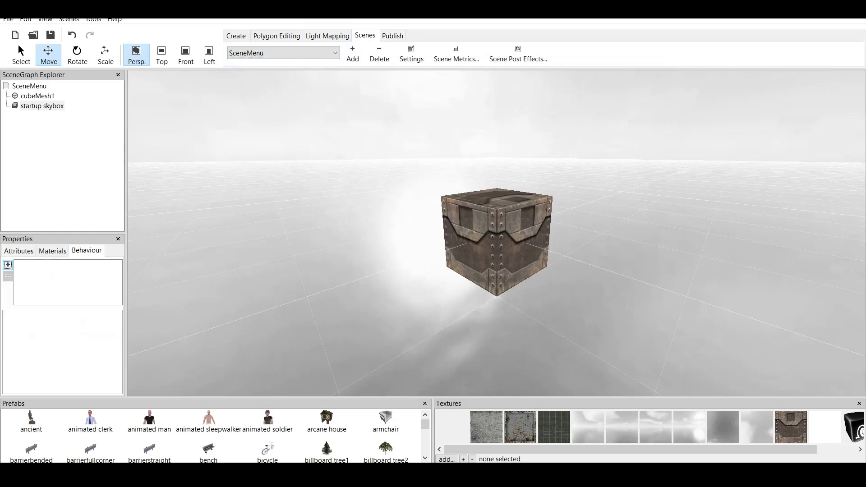
pyautogui.click(8, 265)
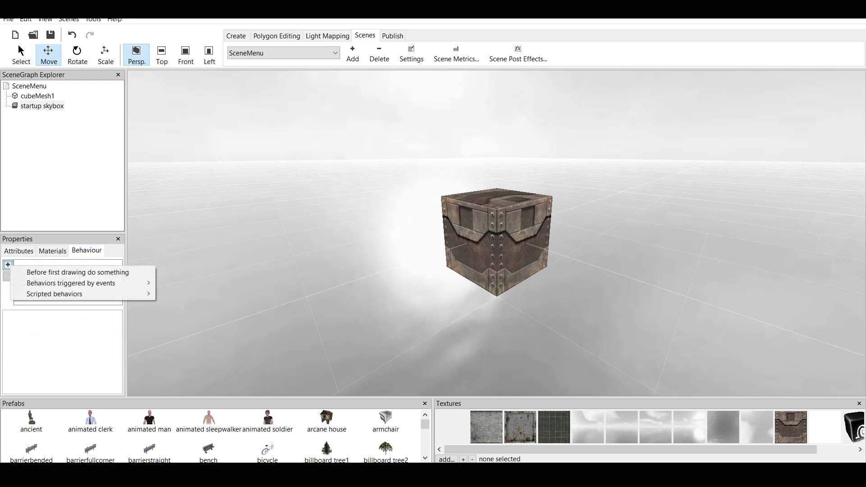
pyautogui.moveTo(68, 281)
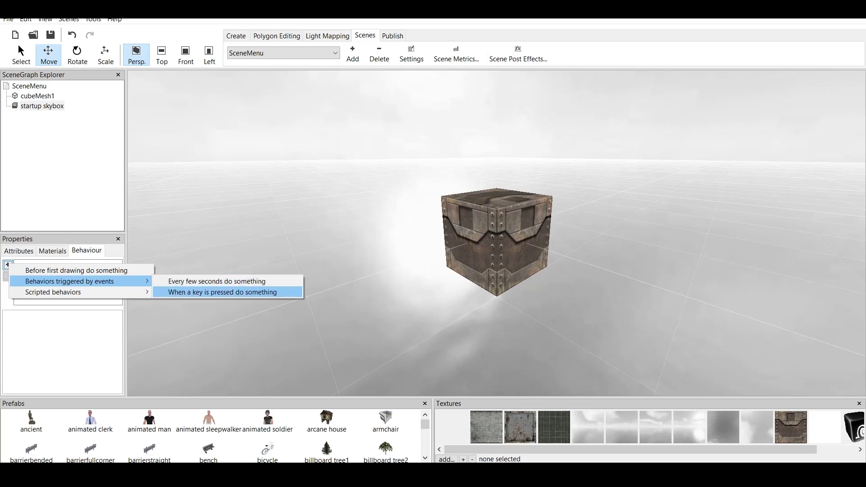
pyautogui.click(223, 292)
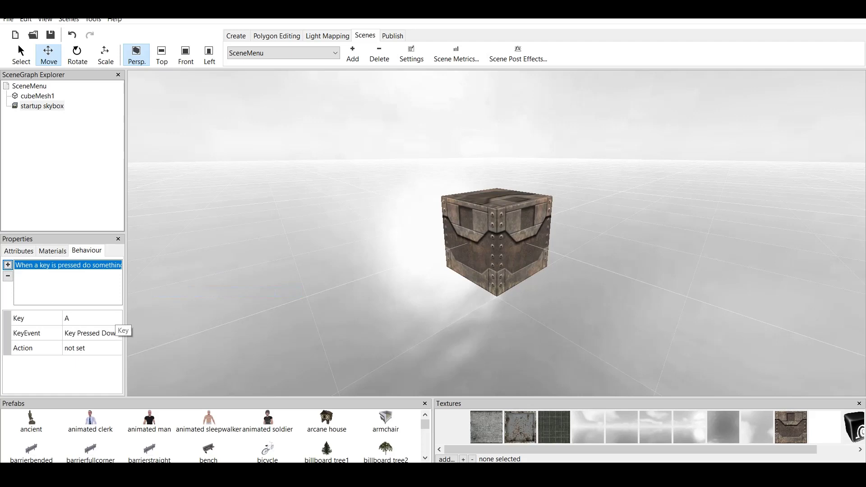
# Step: Set the behaviour's trigger key to Enter with the key event Key Pressed Down
pyautogui.click(114, 318)
pyautogui.click(114, 318)
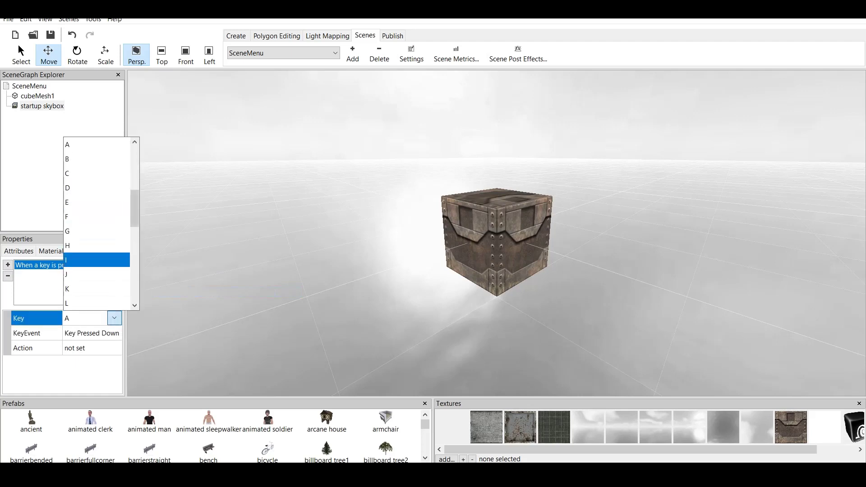
pyautogui.scroll(-7, 97, 223)
pyautogui.scroll(12, 97, 223)
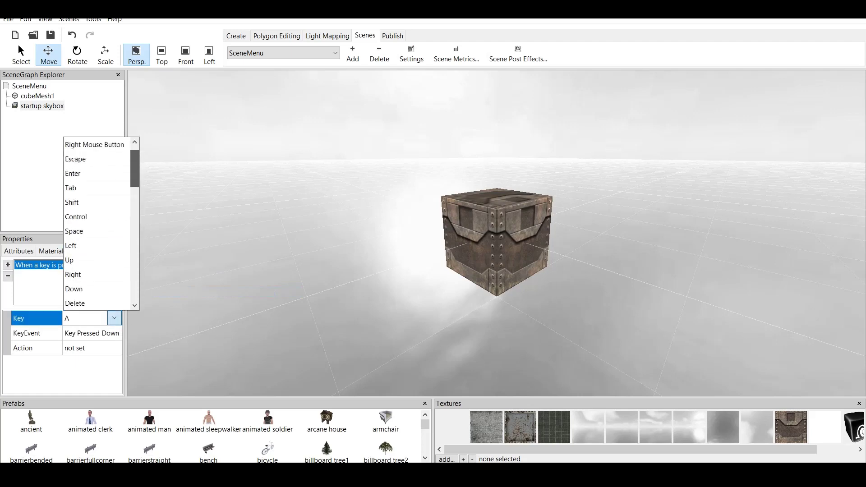
pyautogui.click(90, 188)
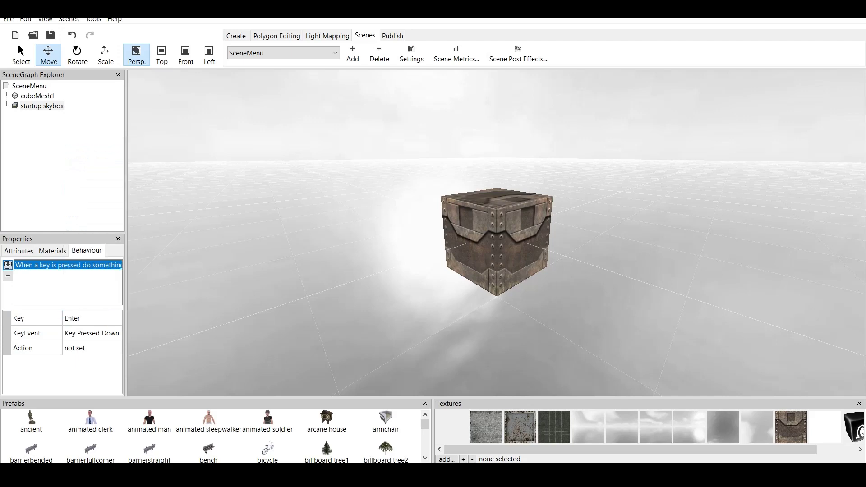
pyautogui.click(114, 333)
pyautogui.click(114, 333)
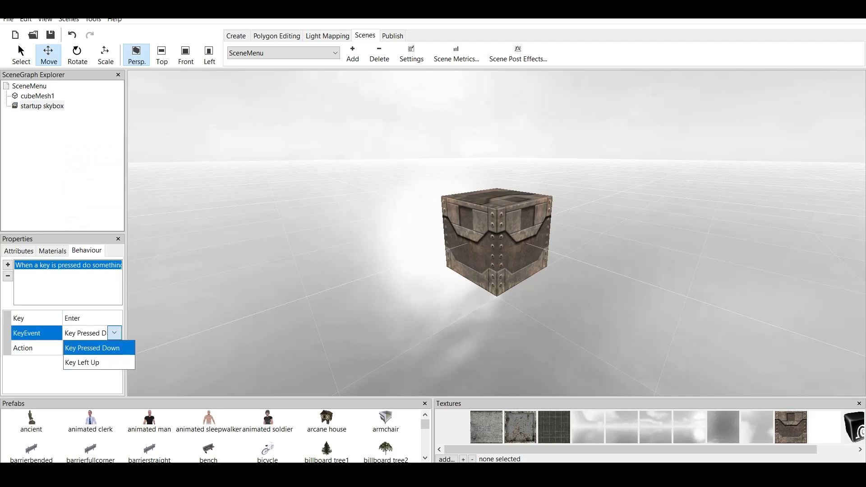
pyautogui.click(92, 347)
# Step: Add a "Switch to another scene" action to the SceneMenu key behaviour
pyautogui.click(84, 348)
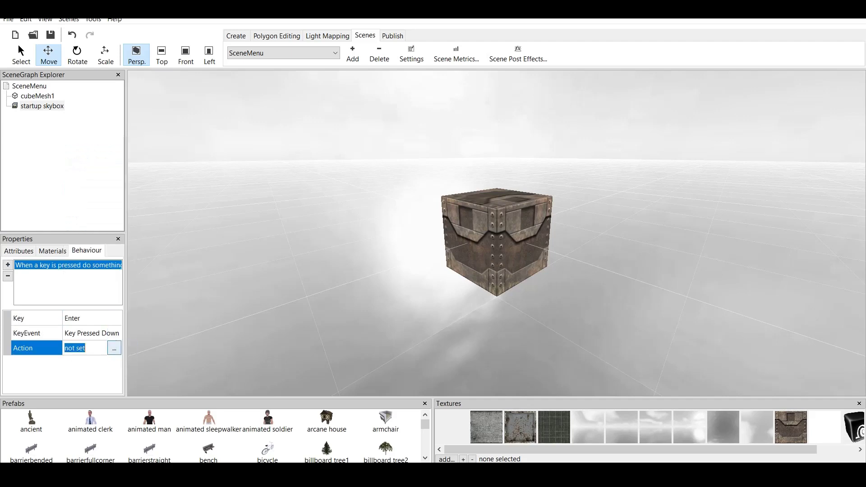
pyautogui.click(114, 348)
pyautogui.click(14, 296)
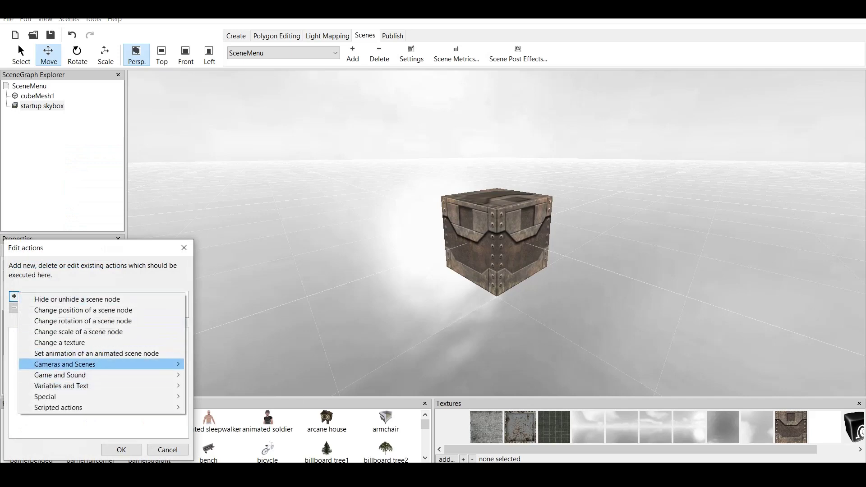
pyautogui.moveTo(65, 364)
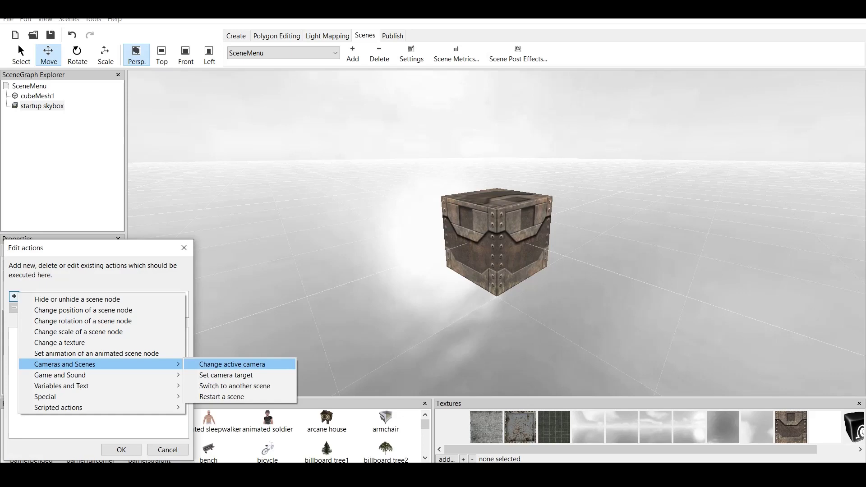
pyautogui.press('Down')
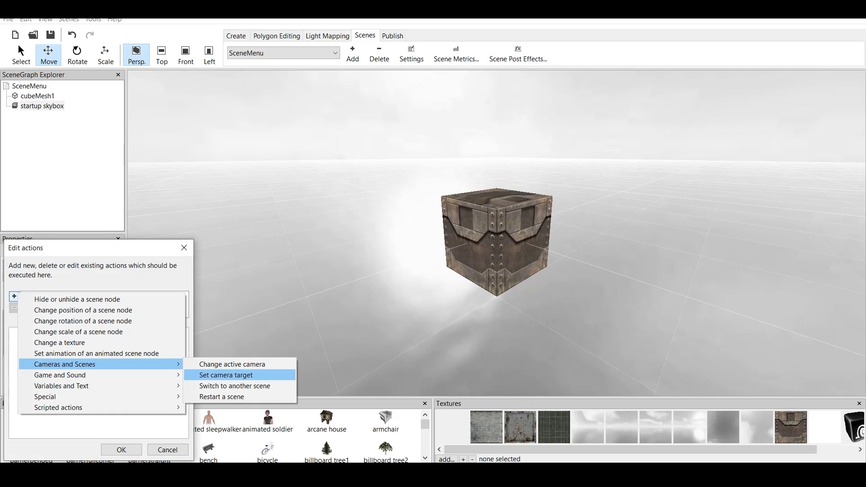
pyautogui.press('Down')
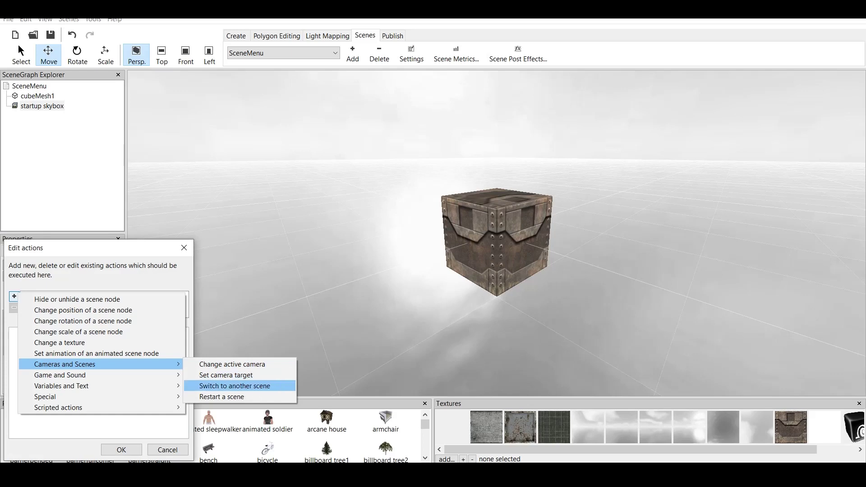
pyautogui.click(234, 385)
# Step: Set the action's target scene to SceneMenu
pyautogui.click(135, 334)
pyautogui.click(181, 335)
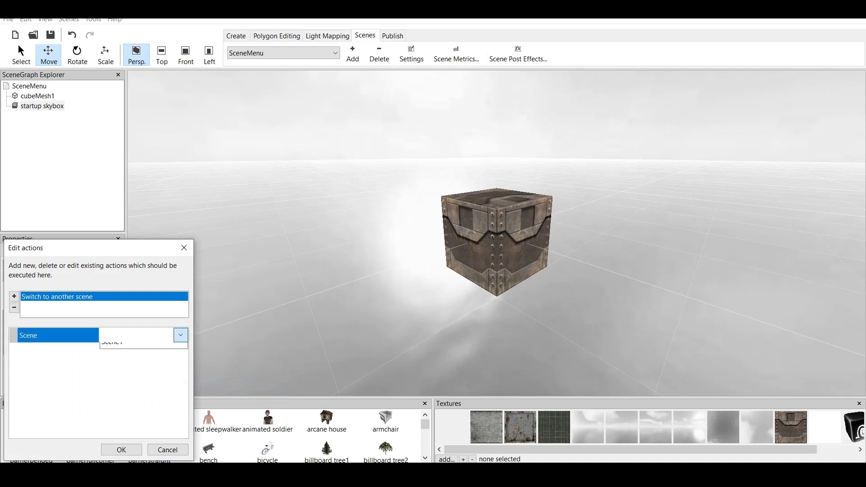
pyautogui.press('Up')
pyautogui.press('Down')
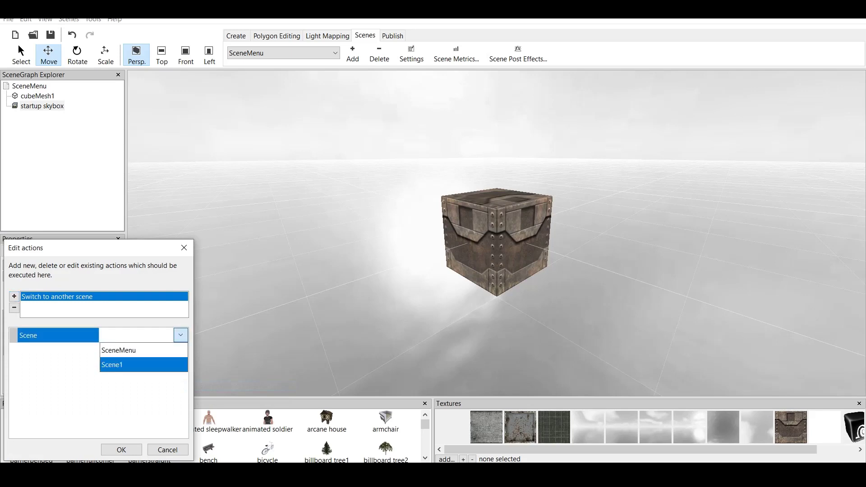
pyautogui.press('Up')
pyautogui.press('Down')
pyautogui.press('Up')
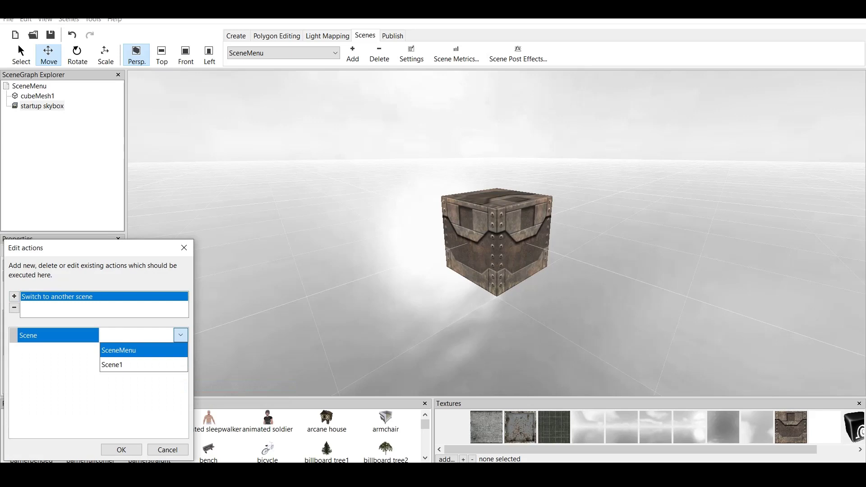
pyautogui.press('Return')
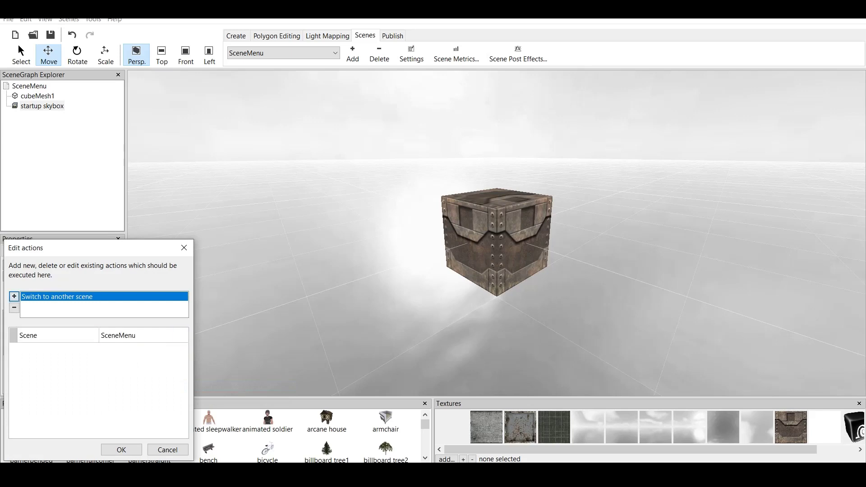
# Step: Set the scene-switch action's target to Scene1 and accept the action list
pyautogui.click(135, 335)
pyautogui.click(181, 336)
pyautogui.click(119, 365)
pyautogui.press('Return')
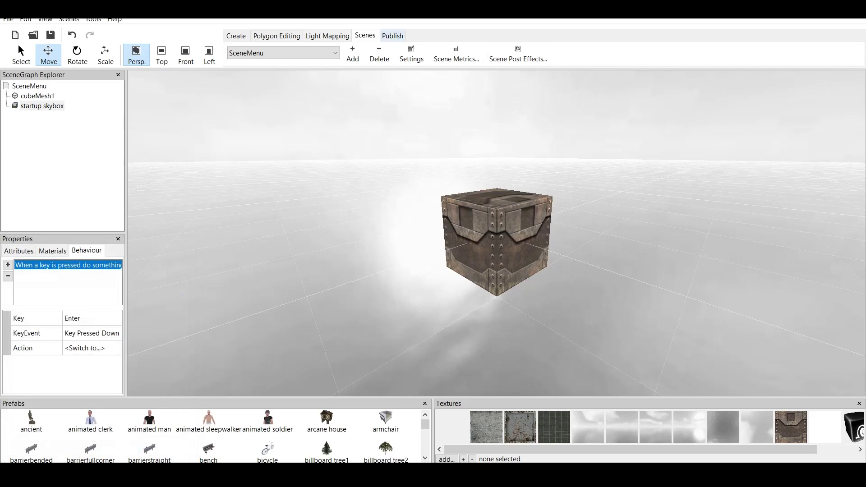
# Step: Test the published Windows application, trigger the switch to Scene1, and close the test window
pyautogui.click(391, 35)
pyautogui.click(346, 53)
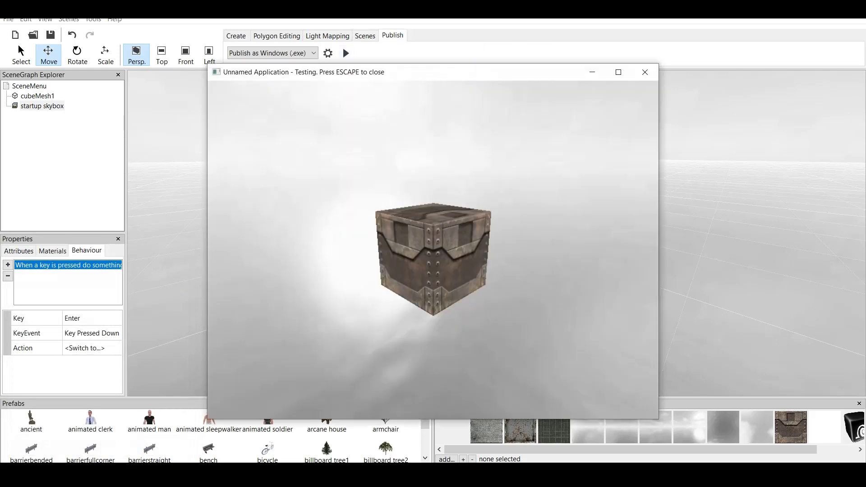
pyautogui.press('Return')
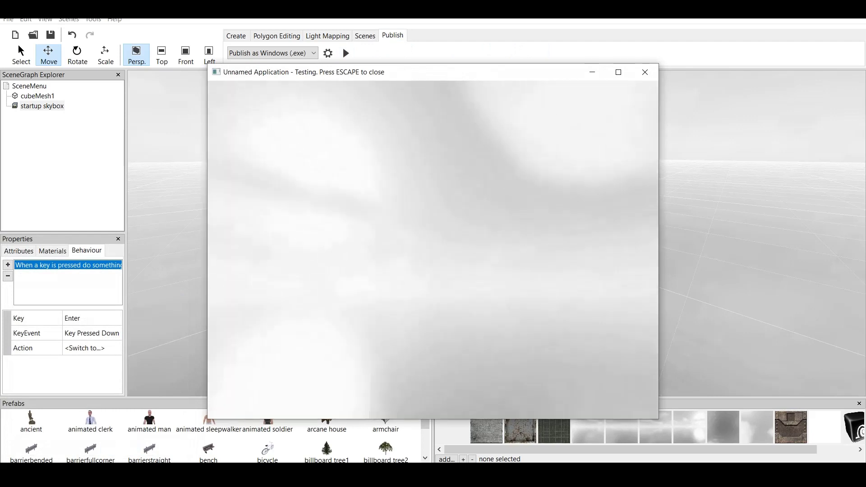
pyautogui.press('Escape')
# Step: Switch to editing the Scene1 scene
pyautogui.click(364, 36)
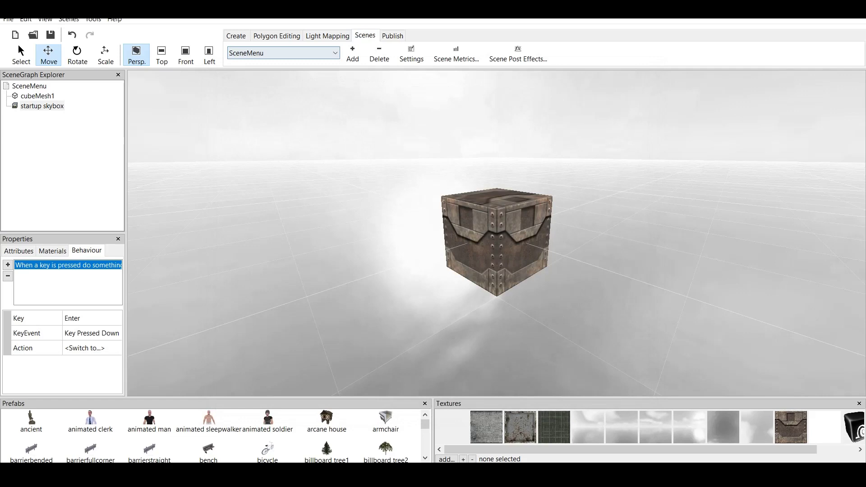
pyautogui.click(283, 53)
pyautogui.click(283, 73)
pyautogui.scroll(-3, 496, 235)
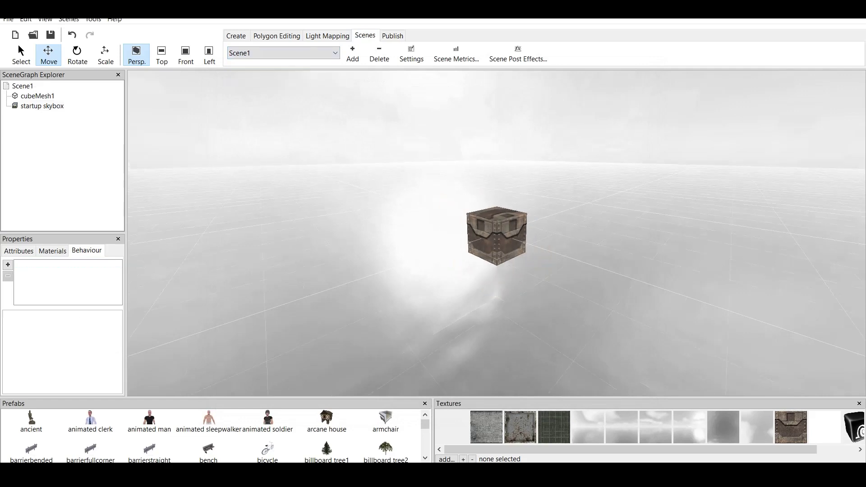
pyautogui.click(496, 232)
pyautogui.rightClick(492, 224)
pyautogui.click(519, 229)
pyautogui.rightClick(505, 231)
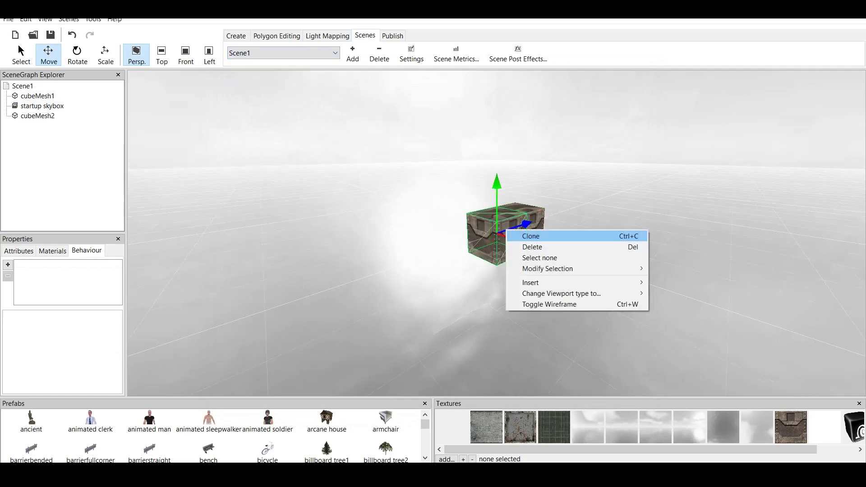
pyautogui.click(528, 247)
# Step: Delete the cube from Scene1 so that only the skybox is left
pyautogui.click(515, 223)
pyautogui.rightClick(502, 231)
pyautogui.click(527, 247)
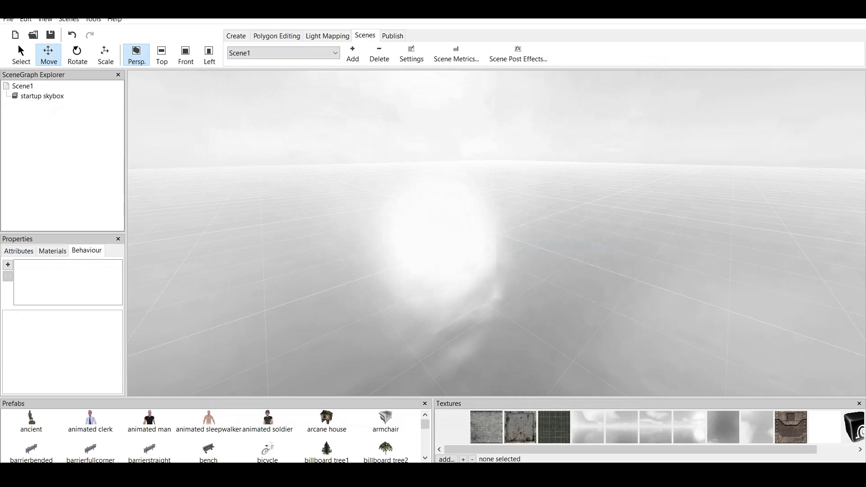
# Step: Add the arcane house prefab to Scene1 and create a hills terrain with the default size, trees and grass
pyautogui.doubleClick(326, 429)
pyautogui.click(239, 36)
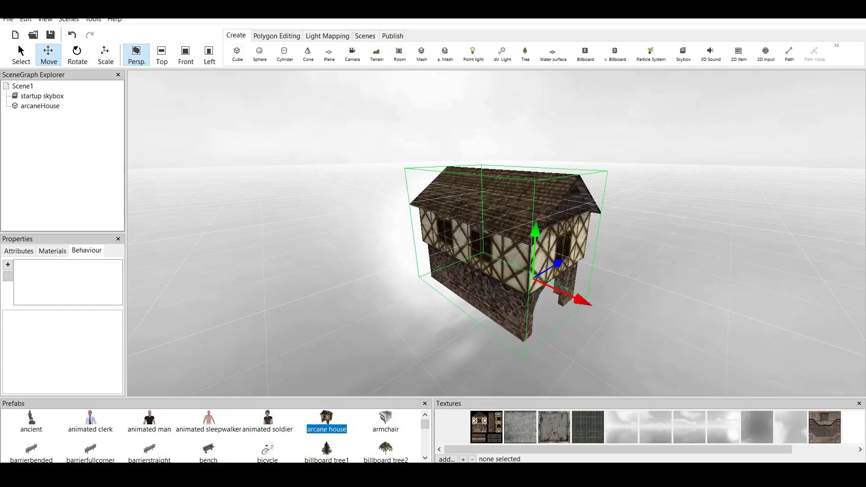
pyautogui.click(376, 53)
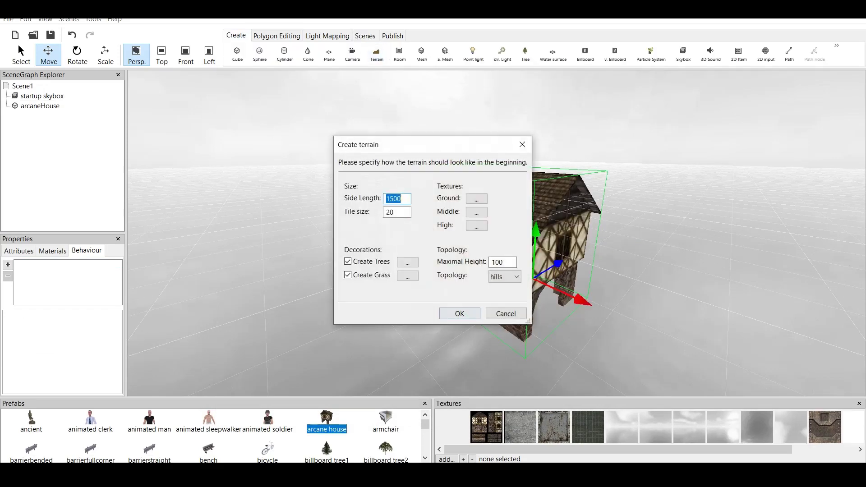
pyautogui.press('Return')
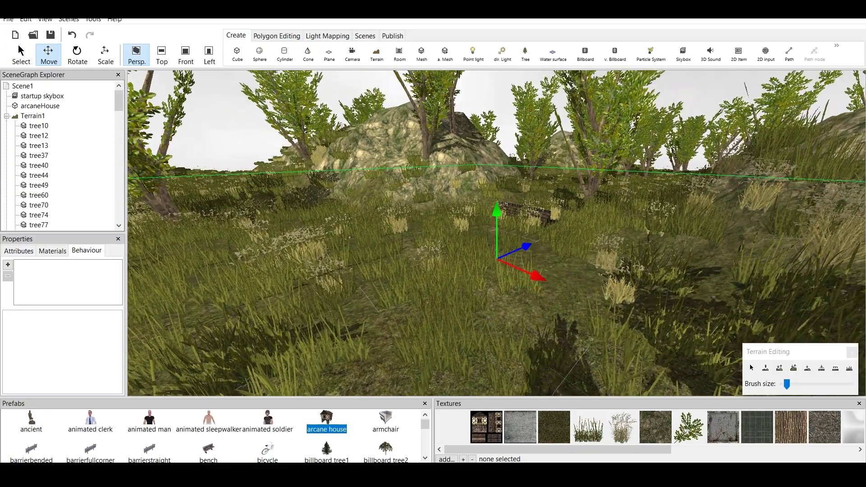
# Step: Raise the arcane house above the terrain, and add an armchair prefab lowered onto the grass in front of it
pyautogui.click(40, 106)
pyautogui.moveTo(526, 235); pyautogui.dragTo(531, 170)
pyautogui.doubleClick(385, 422)
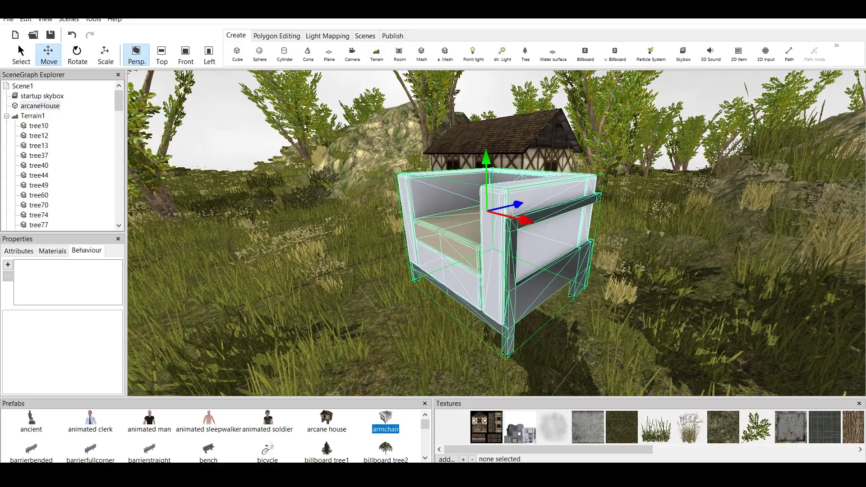
pyautogui.moveTo(486, 159); pyautogui.dragTo(488, 310)
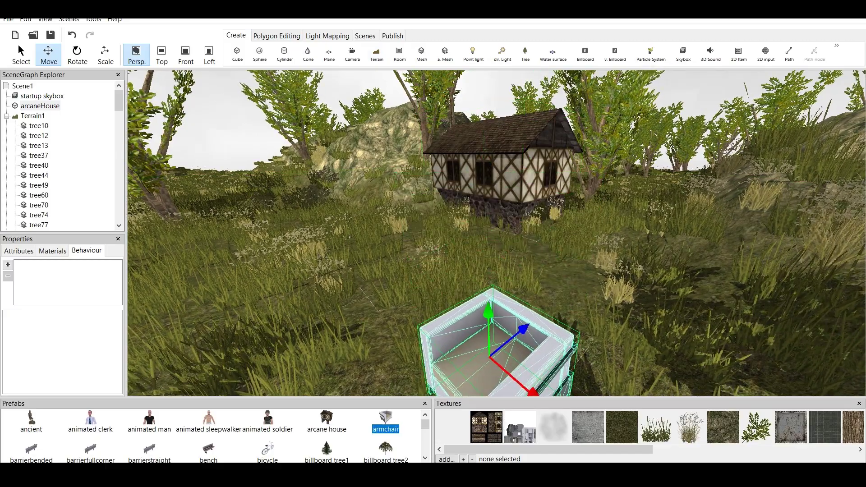
# Step: Create a Simple Camera as Scene1's first active camera and move it beside the arcane house
pyautogui.click(352, 53)
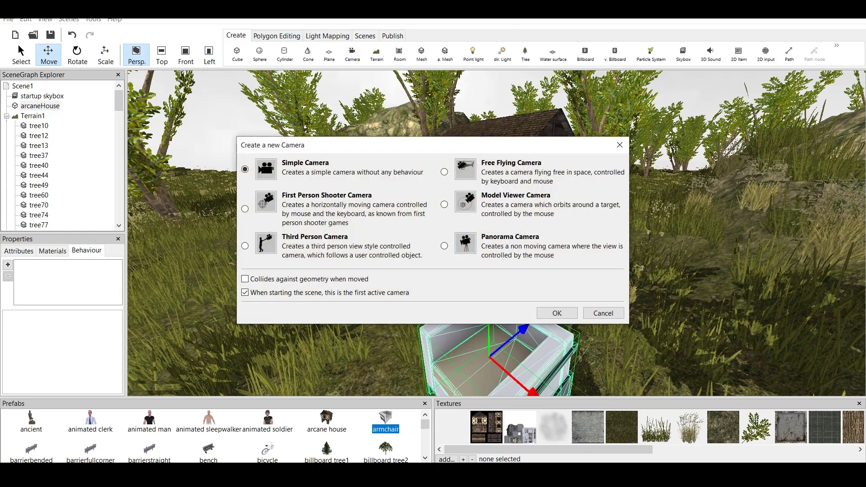
pyautogui.click(557, 312)
pyautogui.moveTo(537, 248); pyautogui.dragTo(387, 197)
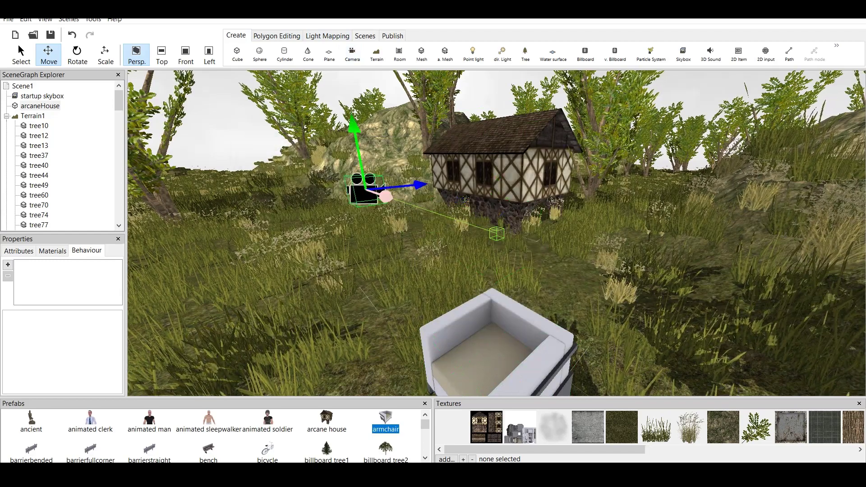
# Step: Test the Windows application with Scene1's new terrain and camera, and close the test window
pyautogui.click(392, 36)
pyautogui.click(346, 53)
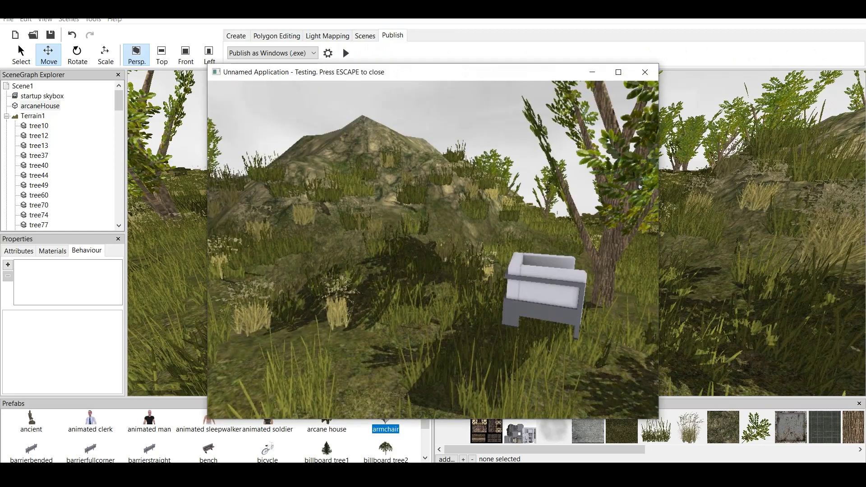
pyautogui.press('Escape')
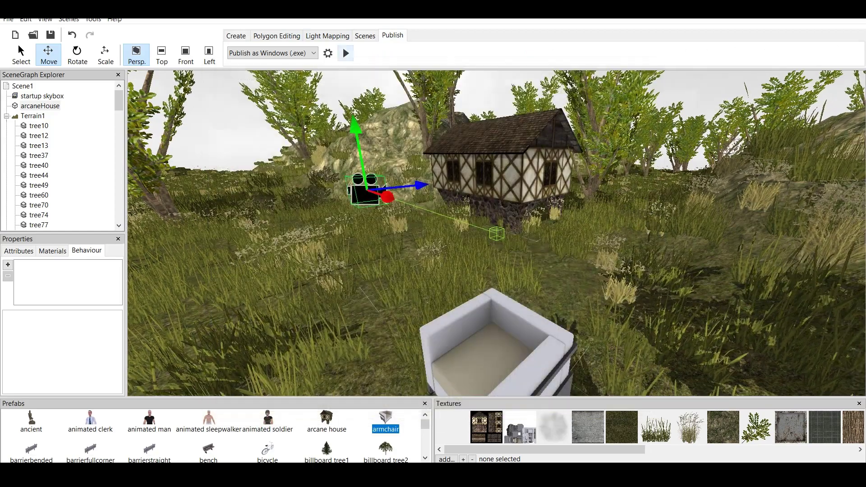
# Step: Switch to the SceneMenu scene and create a Simple Camera there as its first active camera
pyautogui.click(365, 36)
pyautogui.click(283, 54)
pyautogui.click(283, 64)
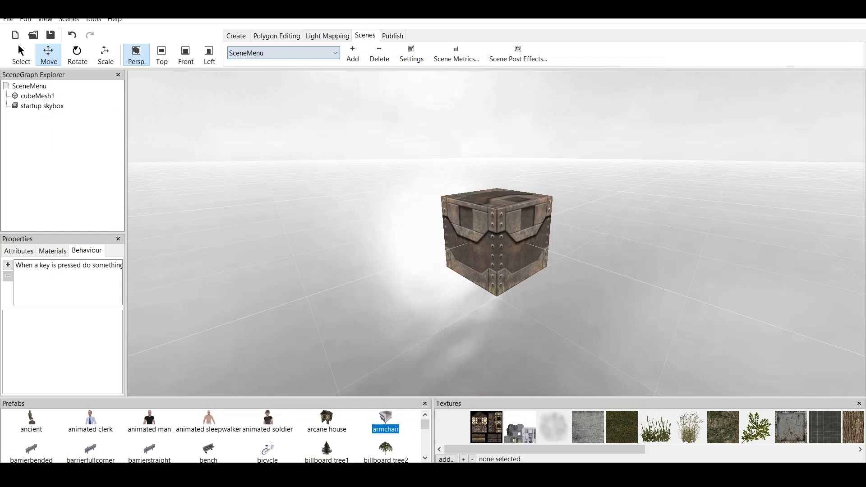
pyautogui.click(236, 35)
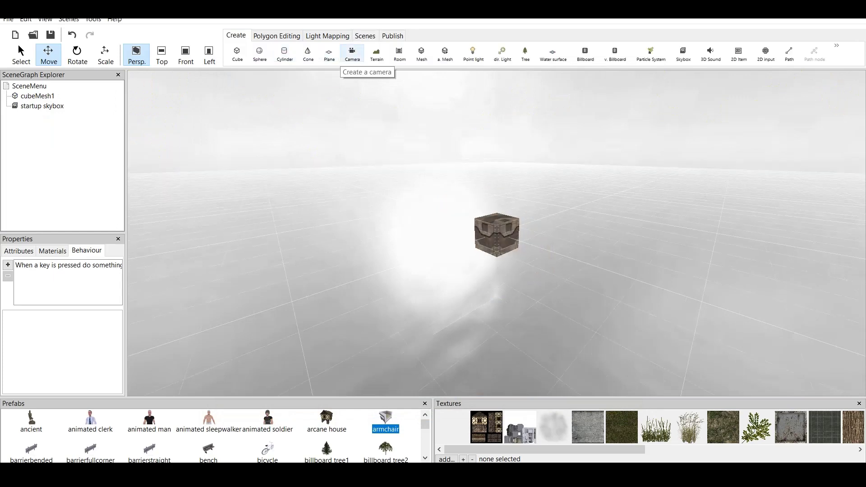
pyautogui.click(352, 54)
pyautogui.click(555, 312)
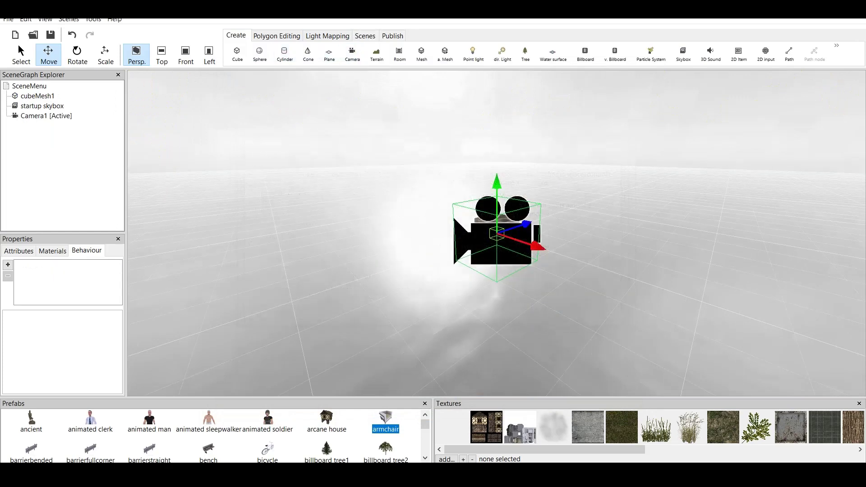
# Step: Test the Windows application again with the SceneMenu camera added, and close the test window
pyautogui.click(392, 36)
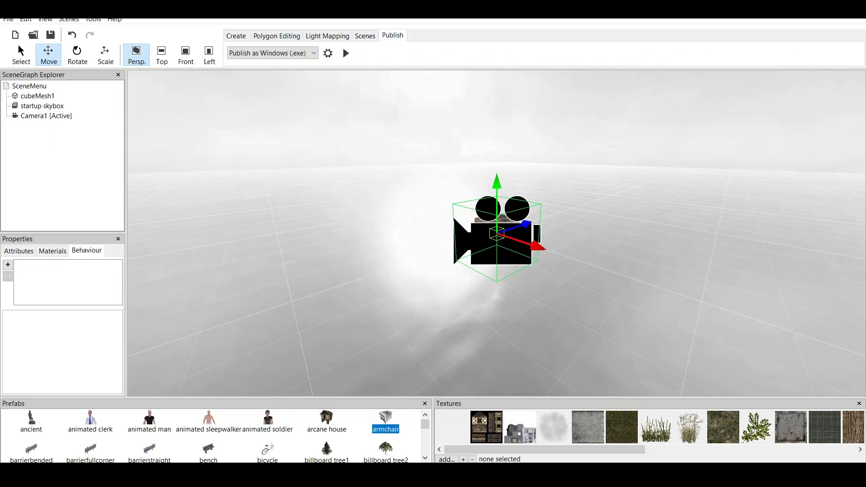
pyautogui.click(343, 50)
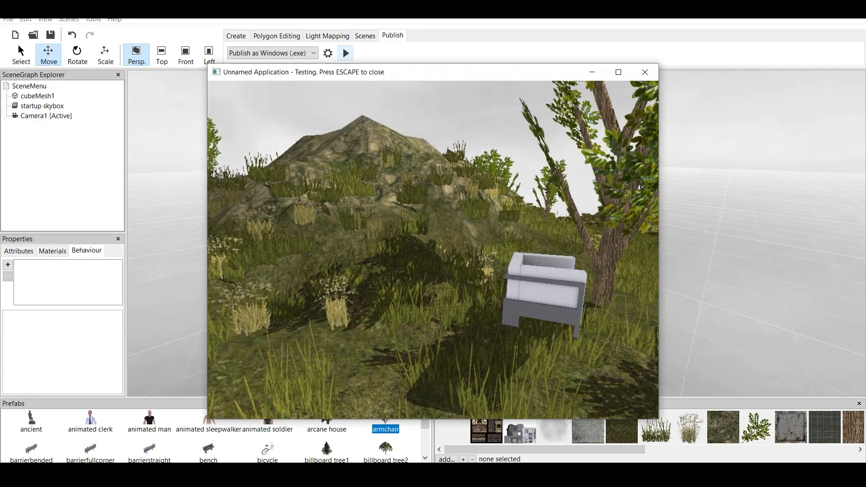
pyautogui.press('Escape')
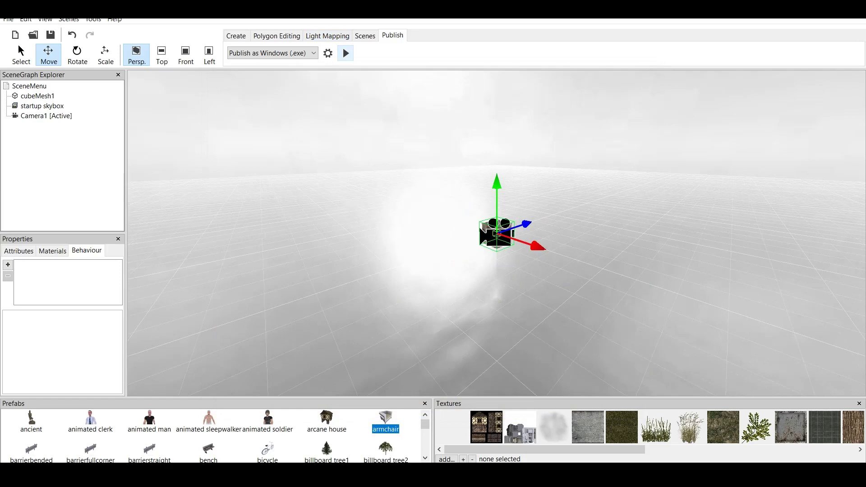
# Step: Examine the Scene Metrics of SceneMenu for its node, polygon, texture and memory figures
pyautogui.click(364, 35)
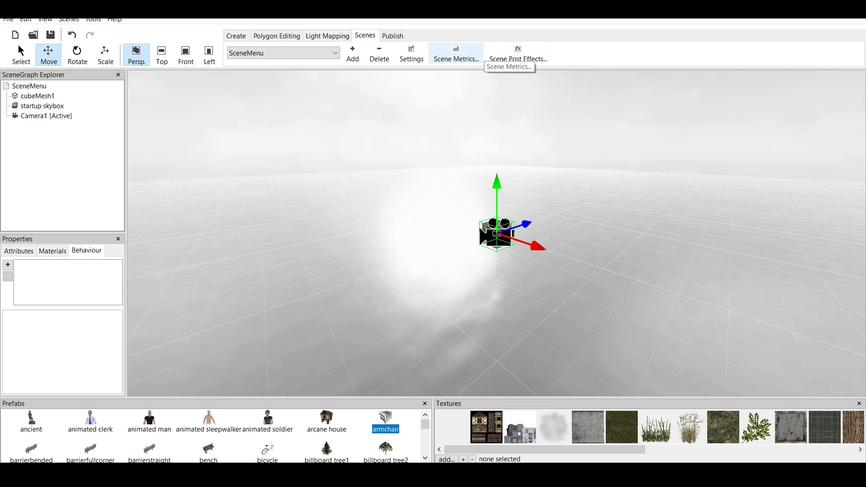
pyautogui.click(456, 54)
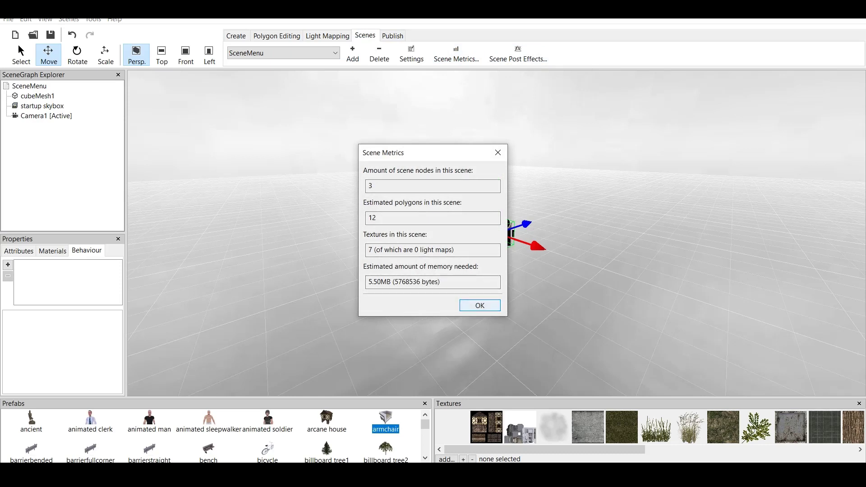
pyautogui.press('Return')
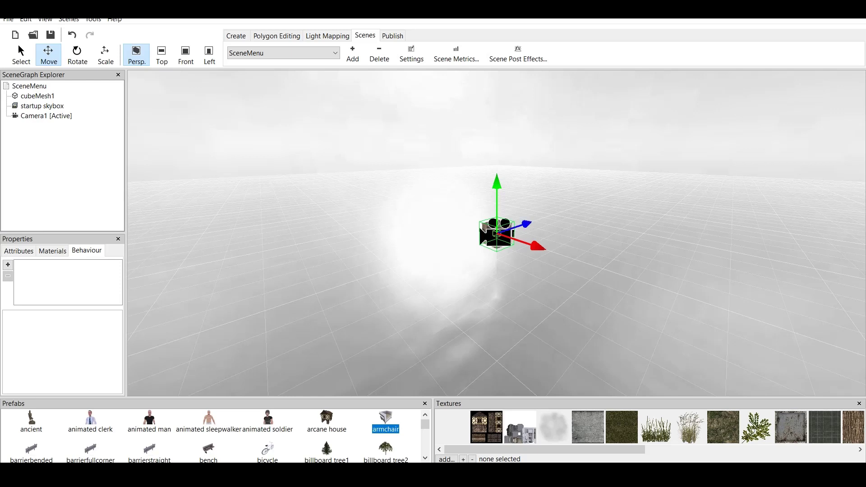
pyautogui.click(456, 53)
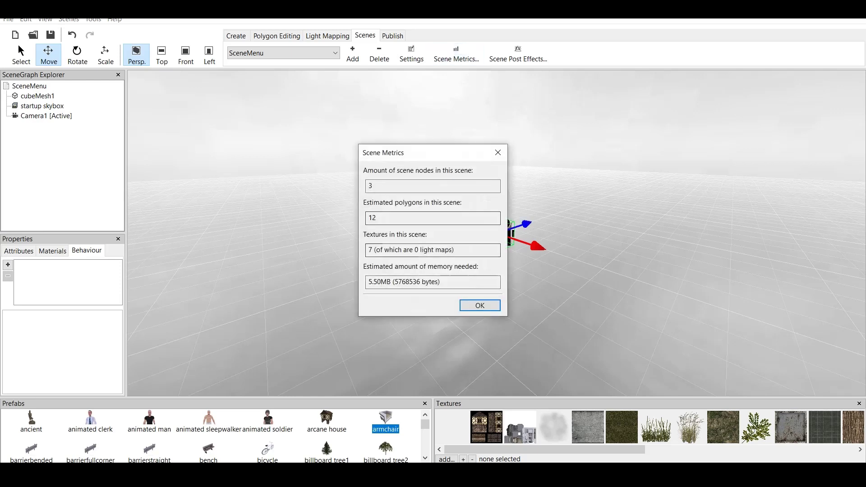
# Step: Close the Scene Metrics, and review SceneMenu's scene settings and the available scene post effects without changing anything
pyautogui.click(479, 306)
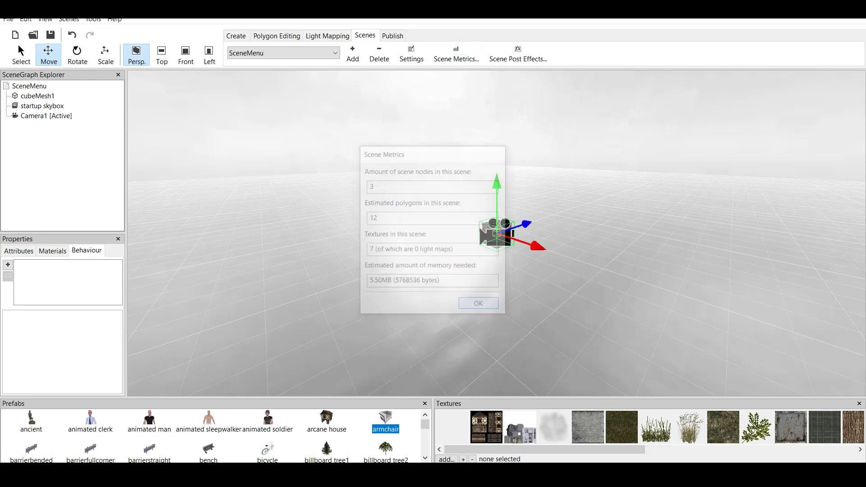
pyautogui.click(411, 53)
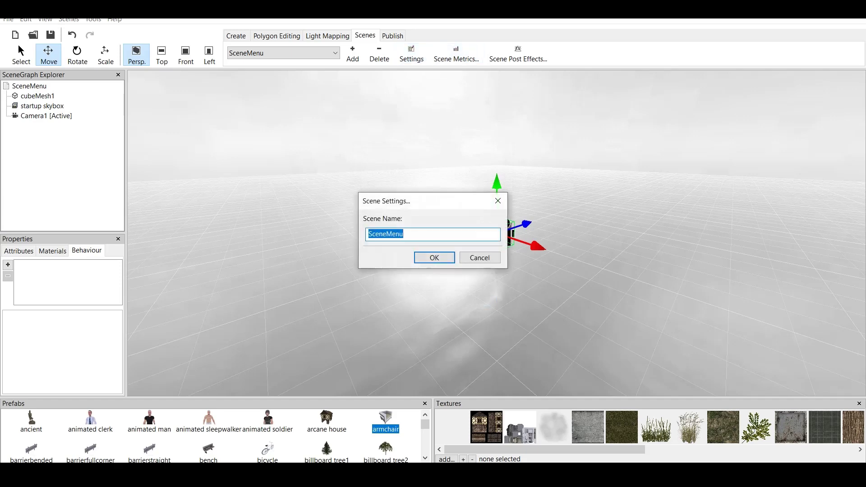
pyautogui.click(480, 257)
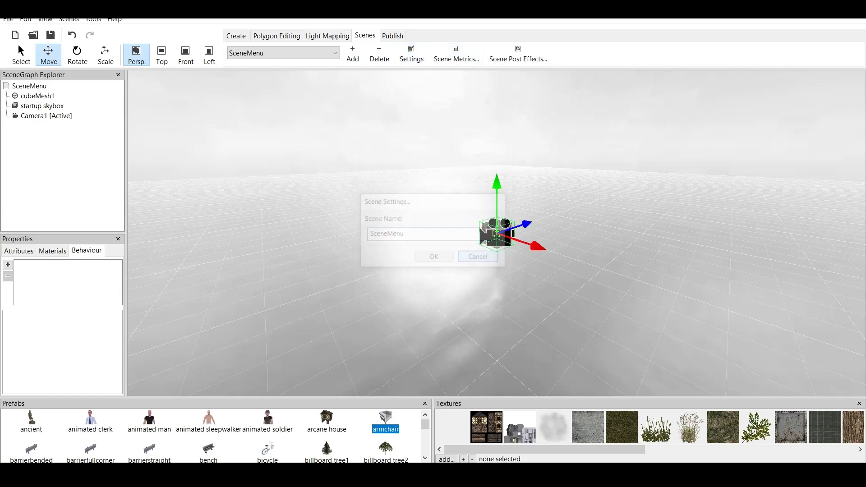
pyautogui.click(518, 53)
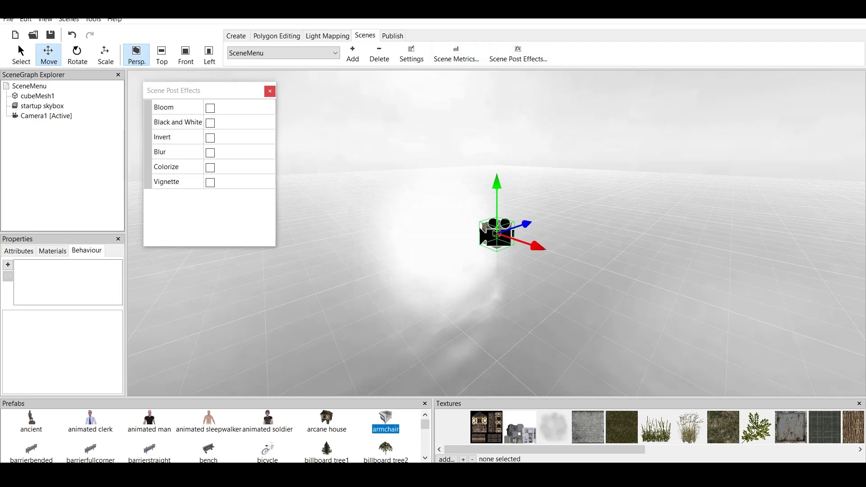
pyautogui.click(270, 91)
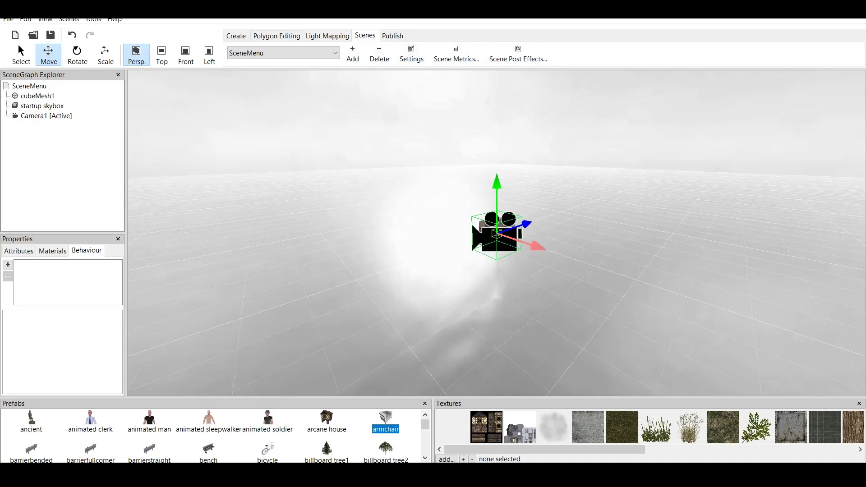
# Step: Switch to Scene1 to view its content and return to the SceneMenu scene
pyautogui.click(283, 53)
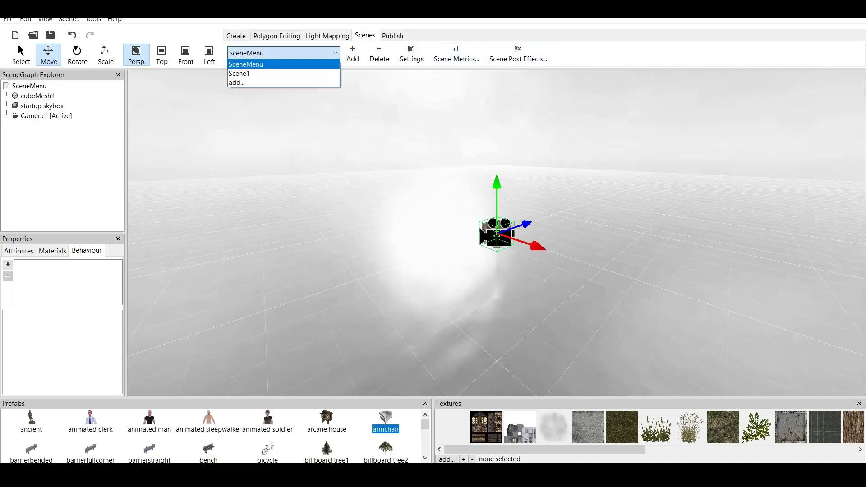
pyautogui.click(252, 73)
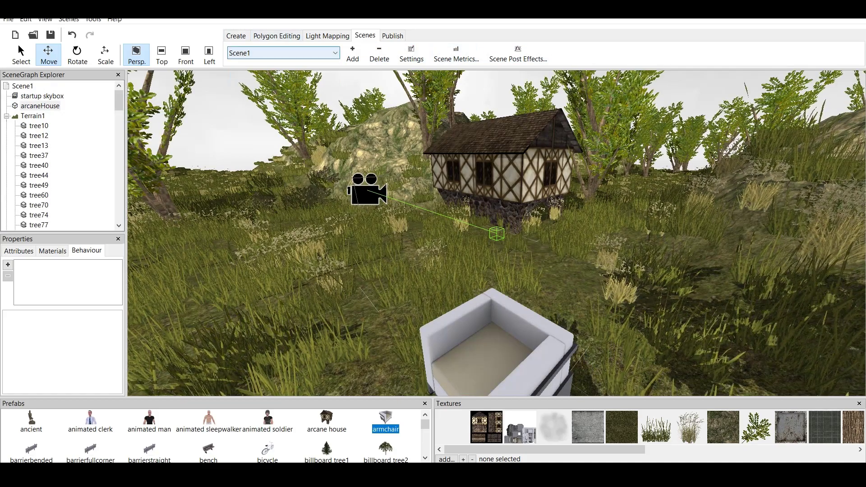
pyautogui.click(283, 53)
pyautogui.click(244, 62)
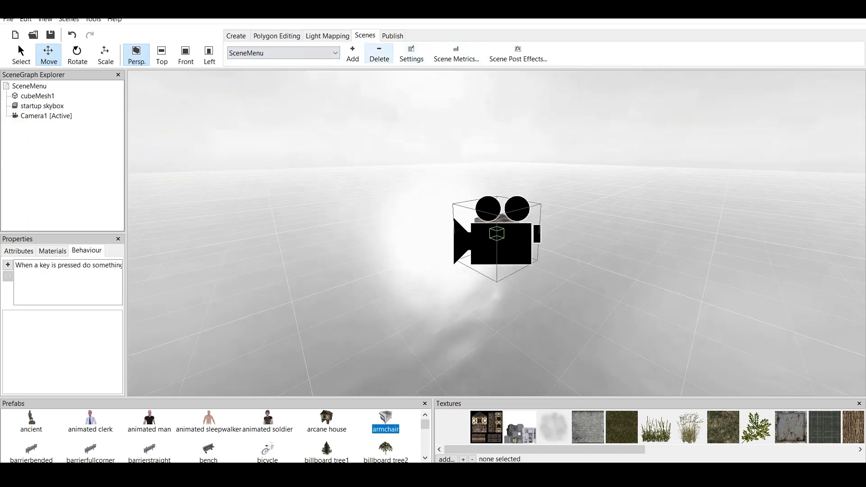
# Step: Add four 3D scenes named New 3D Scene1 to New 3D Scene4 and check the list of scenes
pyautogui.click(353, 54)
pyautogui.click(434, 257)
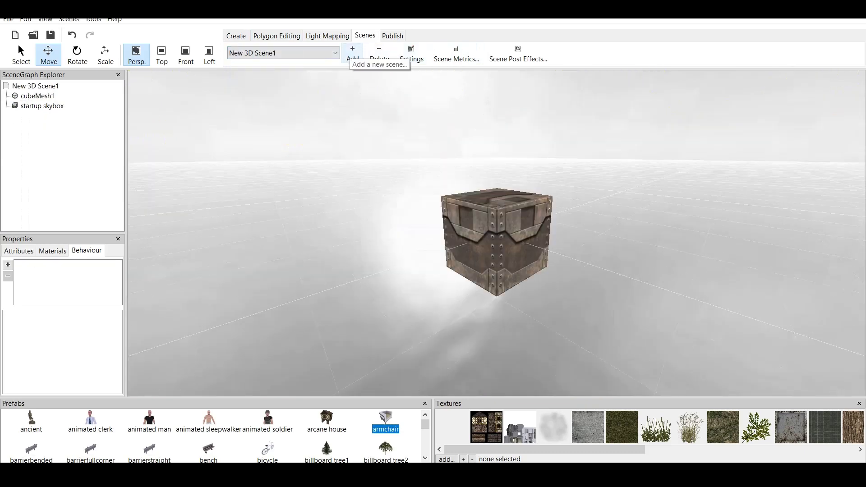
pyautogui.click(353, 54)
pyautogui.click(434, 258)
pyautogui.click(353, 54)
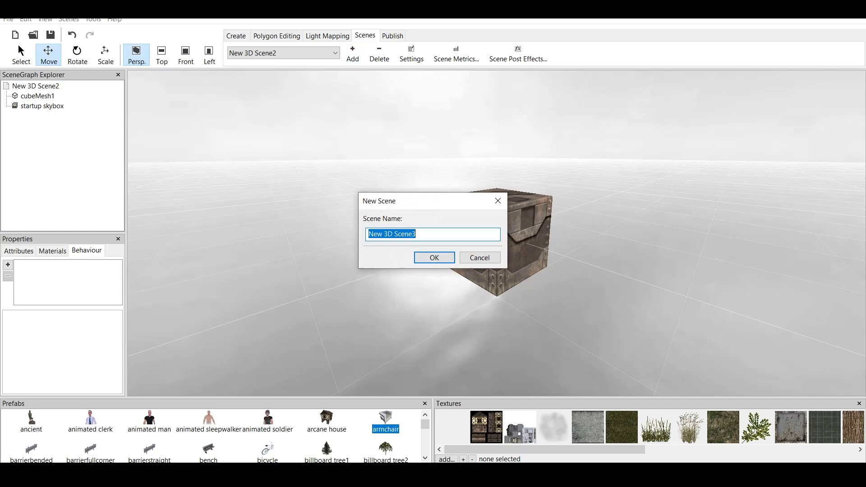
pyautogui.click(434, 258)
pyautogui.click(352, 54)
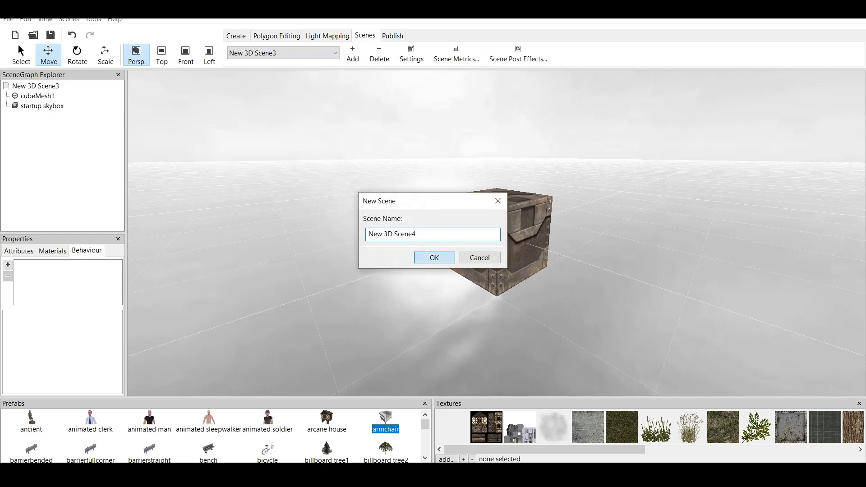
pyautogui.click(435, 257)
pyautogui.click(284, 53)
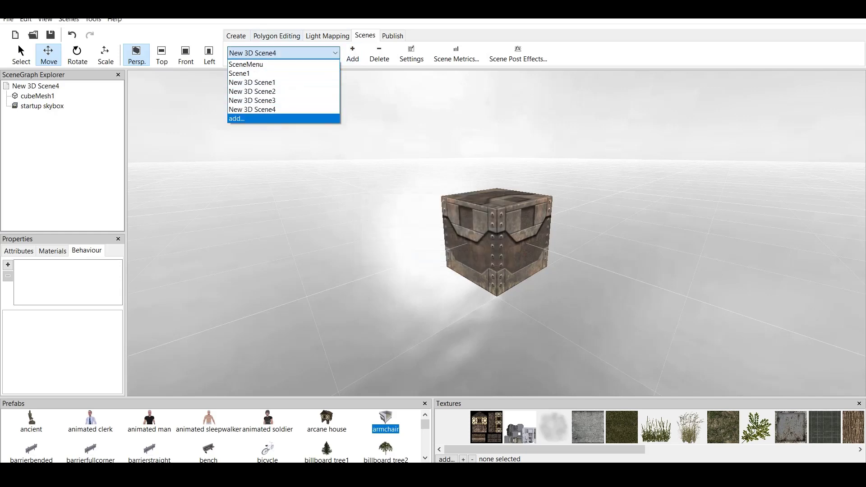
pyautogui.press('Escape')
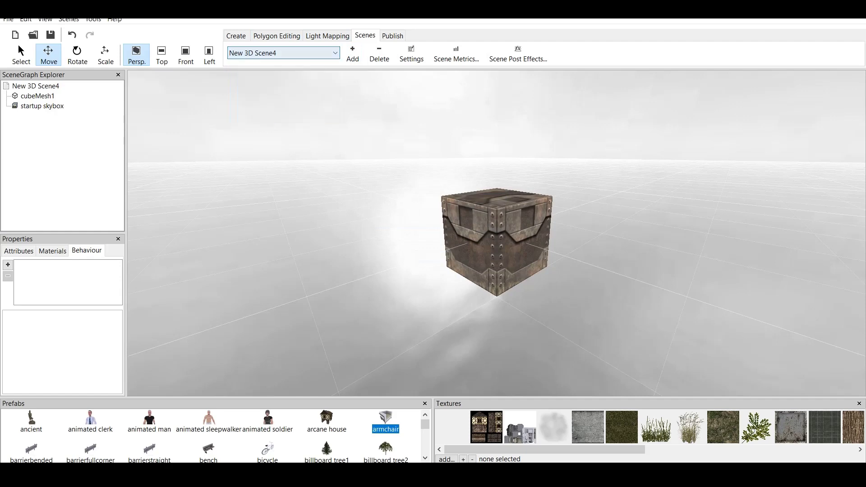